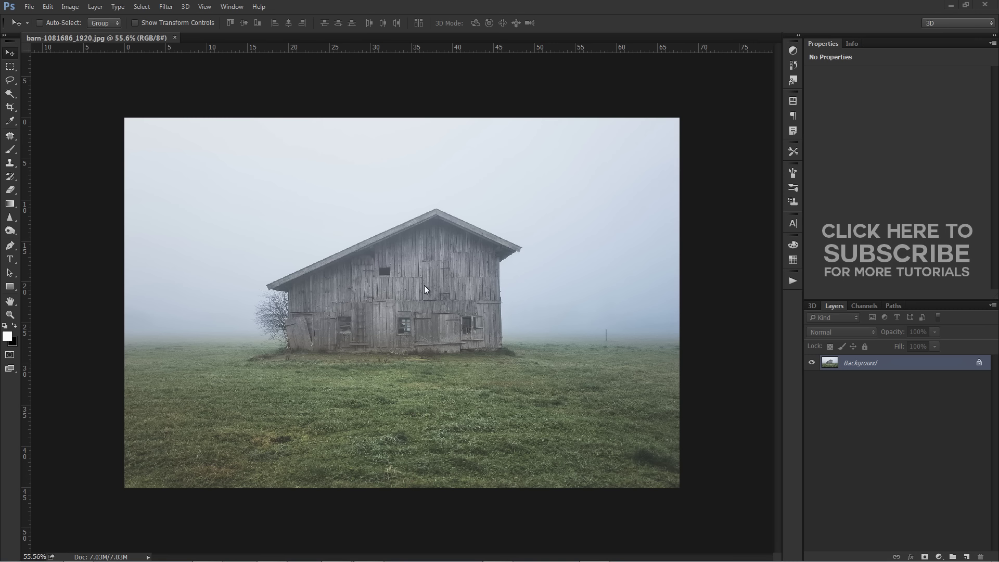
Step: Hide the rulers and switch to the Rectangular Marquee Tool
{"action": "key", "text": "ctrl+r"}
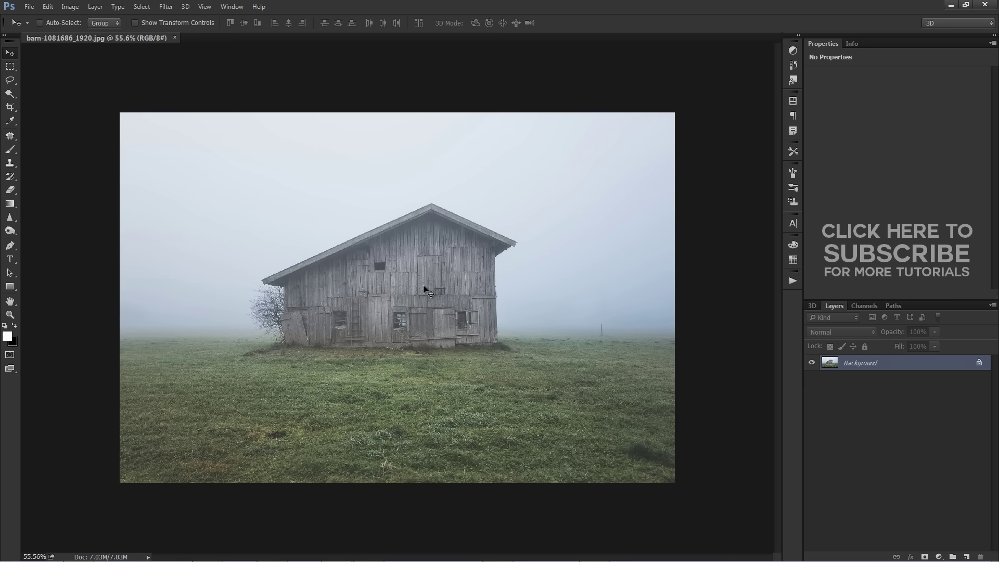
{"action": "scroll", "coordinate": [374, 248], "scroll_direction": "up", "scroll_amount": 2}
{"action": "scroll", "coordinate": [375, 248], "scroll_direction": "down", "scroll_amount": 1}
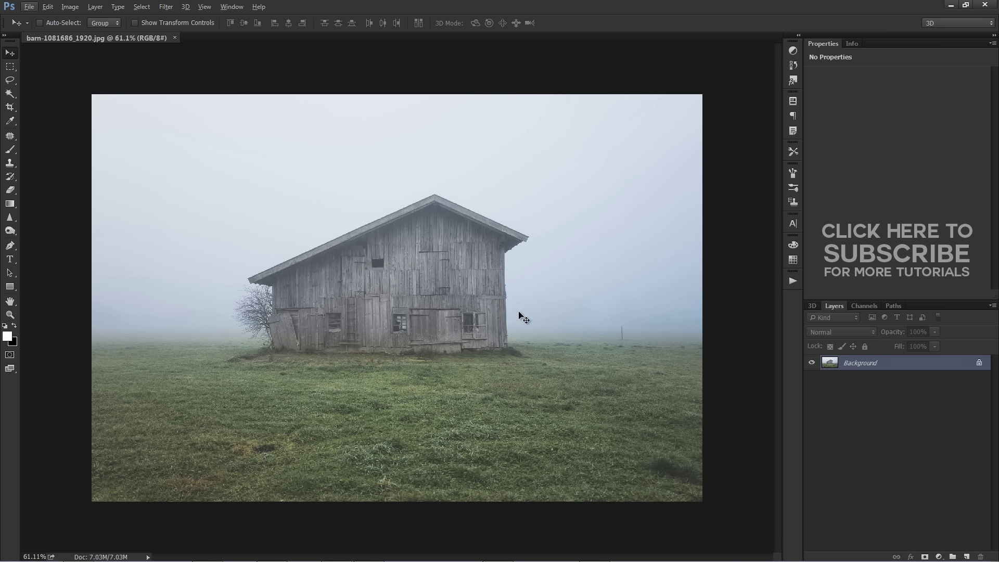
{"action": "left_click", "coordinate": [10, 66]}
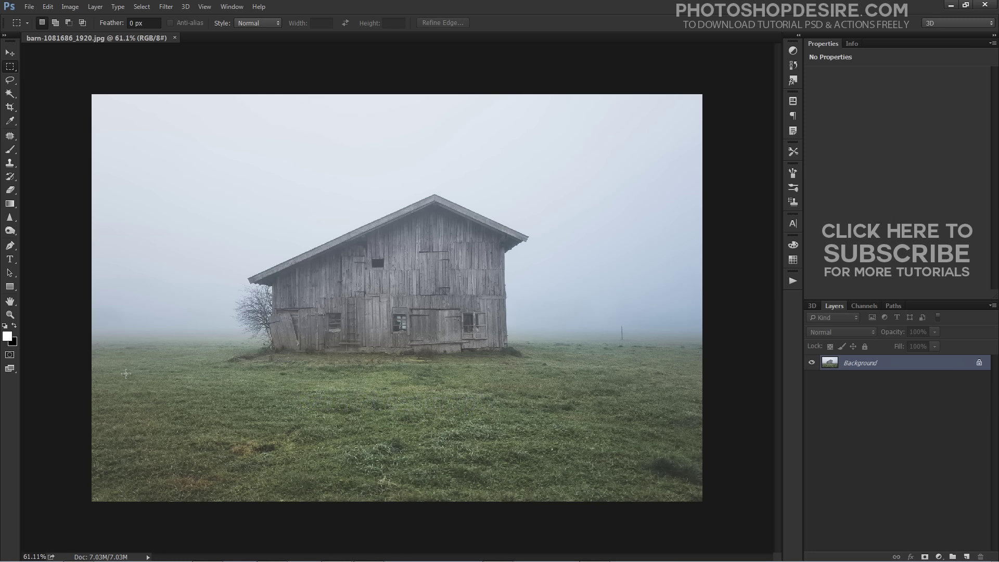
Step: Copy the photo from the grass up to the top edge, then clear the selection
{"action": "left_click_drag", "start_coordinate": [87, 376], "coordinate": [733, 84]}
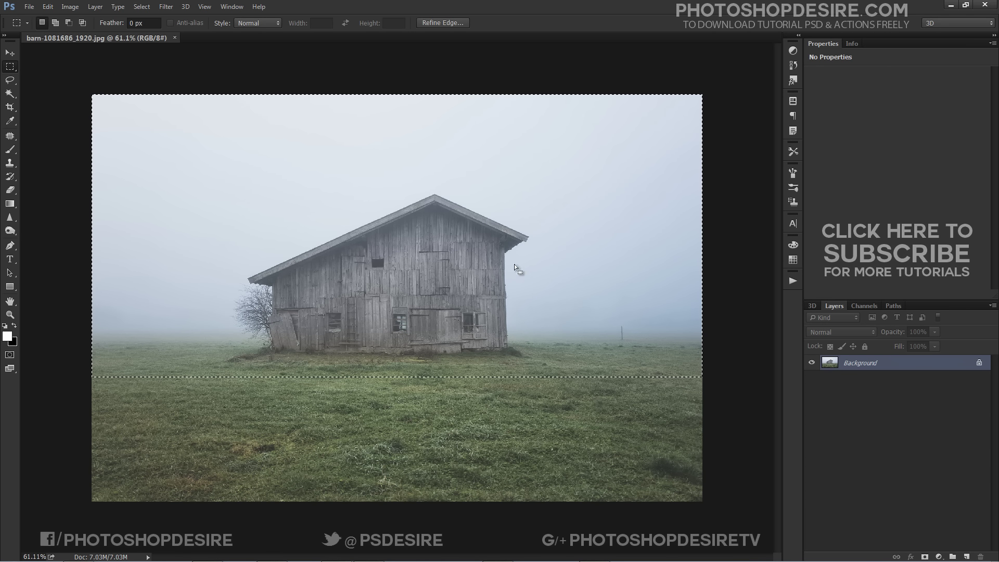
{"action": "left_click", "coordinate": [48, 6]}
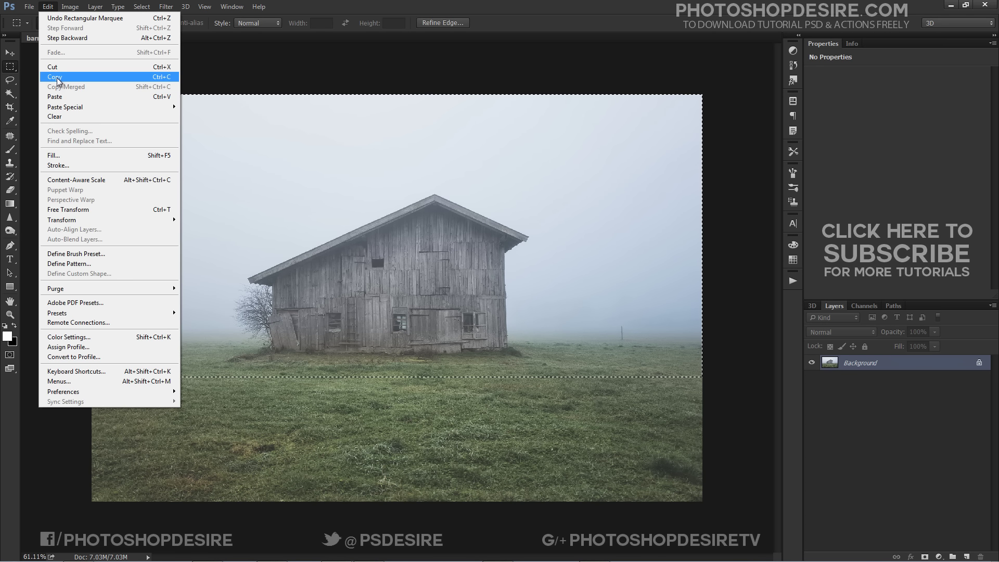
{"action": "left_click", "coordinate": [57, 78]}
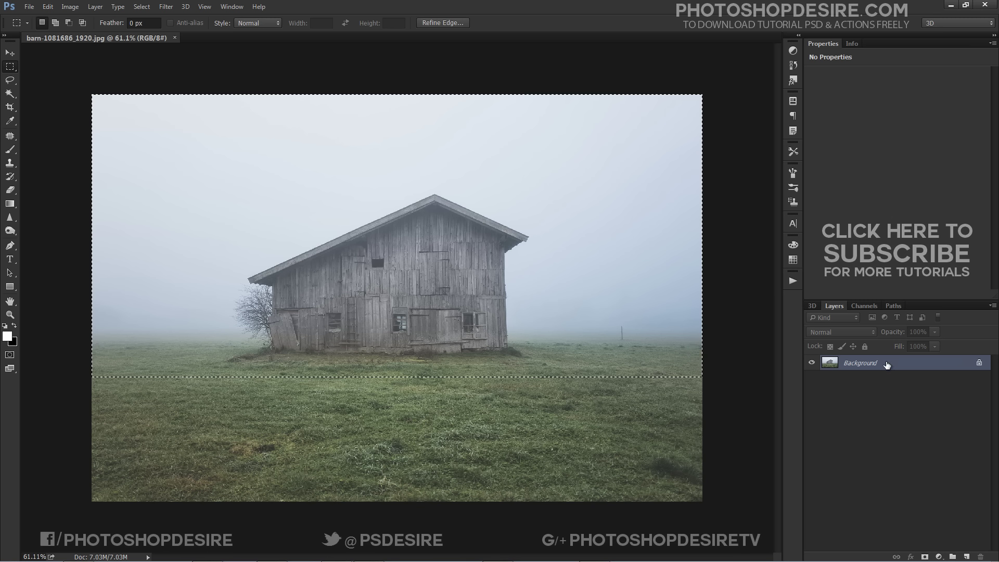
{"action": "left_click_drag", "start_coordinate": [885, 362], "coordinate": [942, 541]}
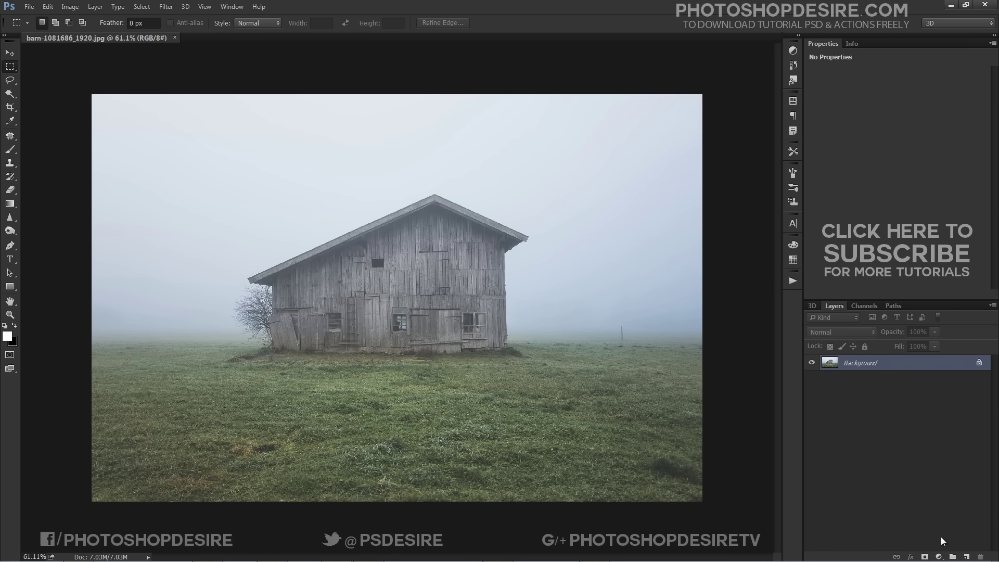
Step: Paste the copy onto a new Layer 1, shift it down, and unlock the background as Layer 0
{"action": "left_click", "coordinate": [966, 556]}
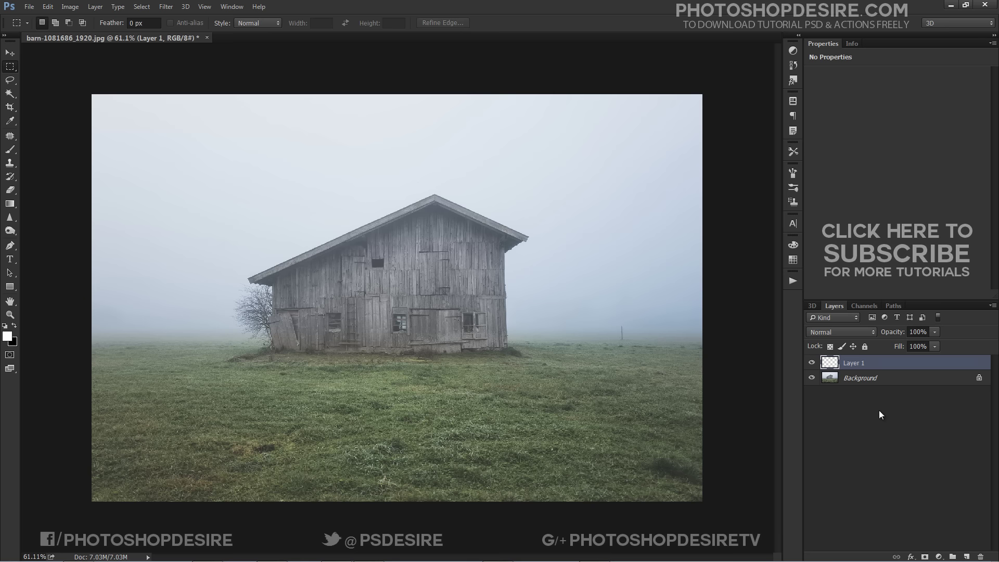
{"action": "left_click", "coordinate": [48, 6]}
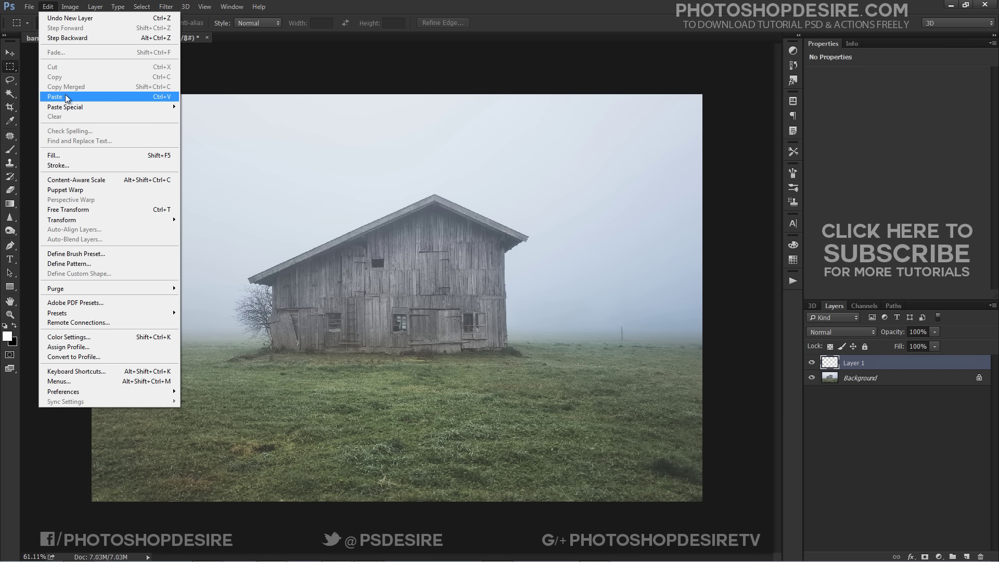
{"action": "left_click", "coordinate": [66, 98]}
{"action": "left_click", "coordinate": [10, 53]}
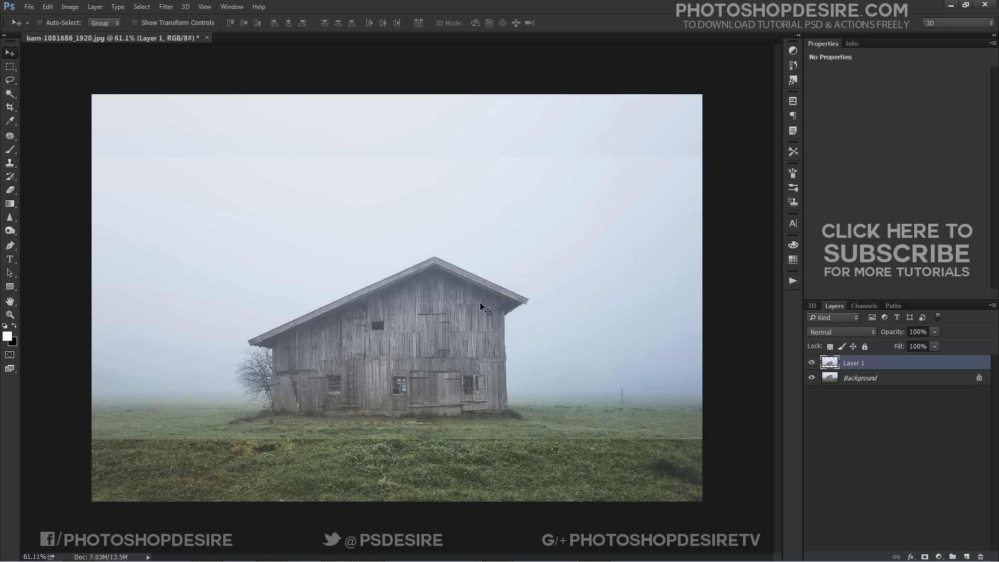
{"action": "left_click_drag", "start_coordinate": [509, 394], "coordinate": [494, 283]}
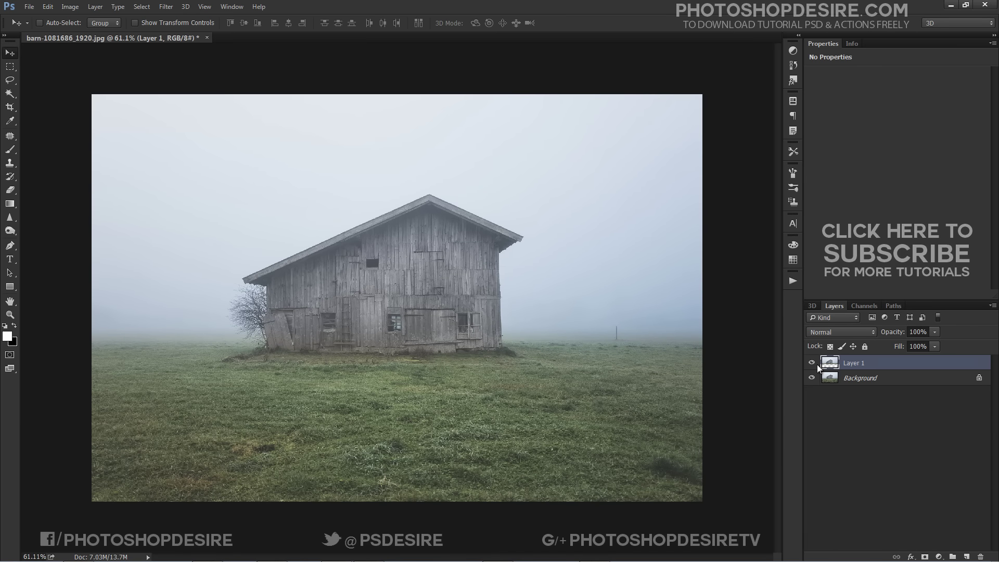
{"action": "left_click", "coordinate": [979, 379]}
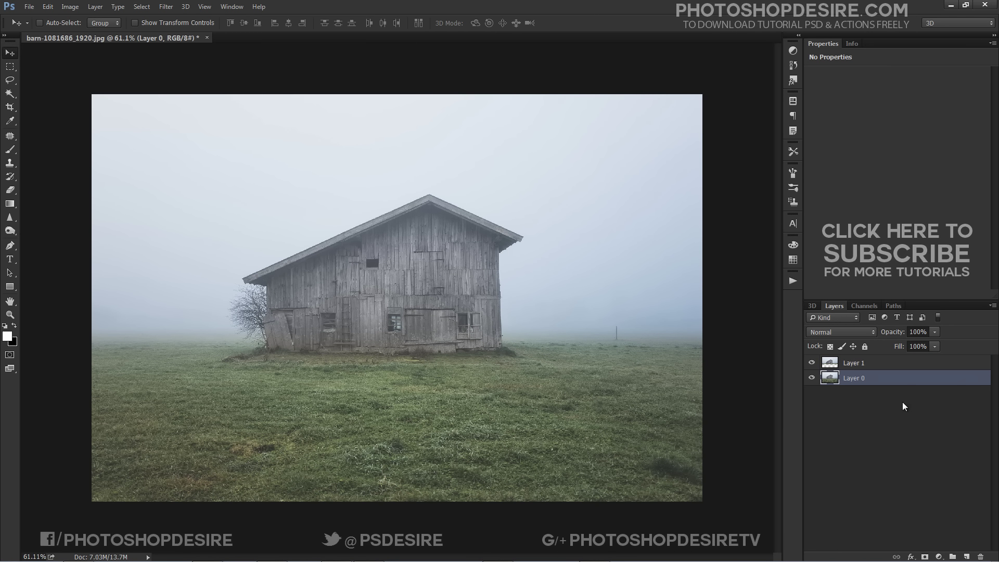
{"action": "left_click", "coordinate": [856, 364]}
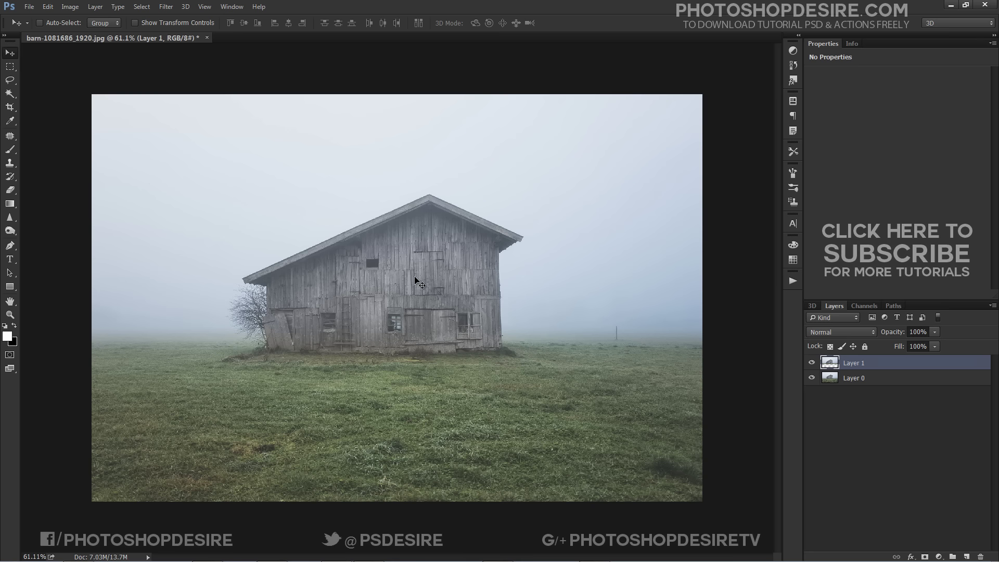
Step: Flip Layer 1 vertically and drag it below the grass as a mirrored barn
{"action": "left_click", "coordinate": [48, 6]}
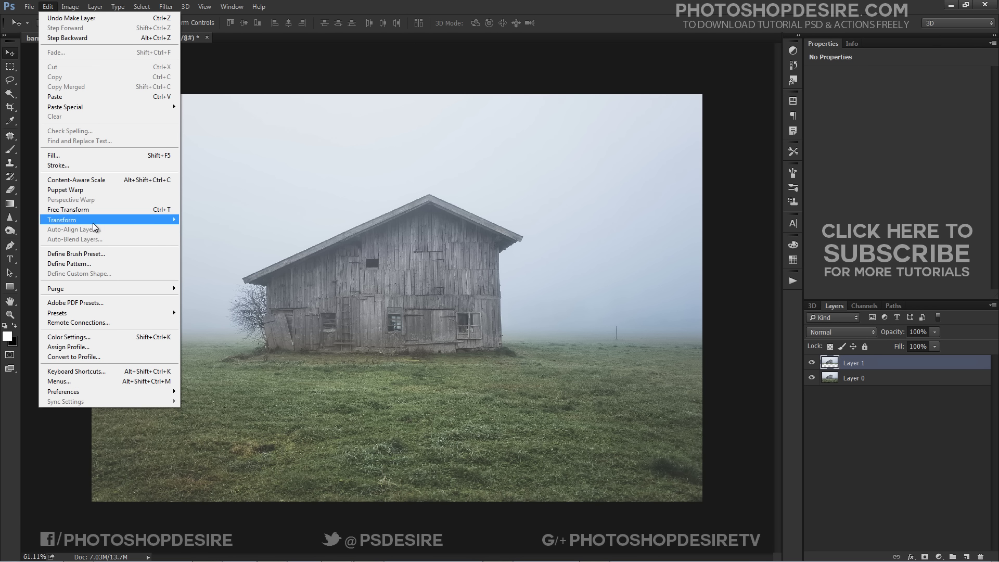
{"action": "mouse_move", "coordinate": [120, 220]}
{"action": "left_click", "coordinate": [201, 235]}
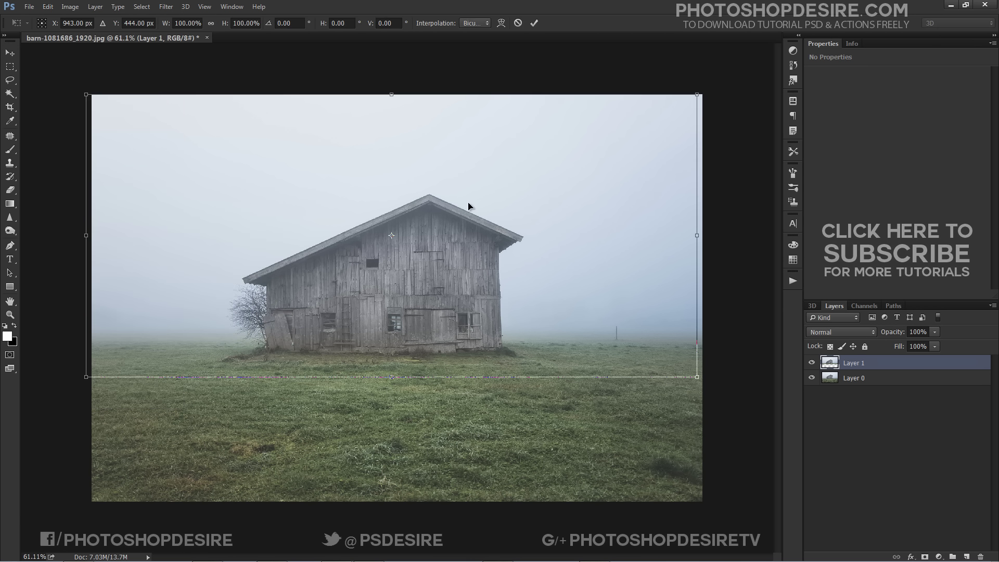
{"action": "right_click", "coordinate": [455, 176]}
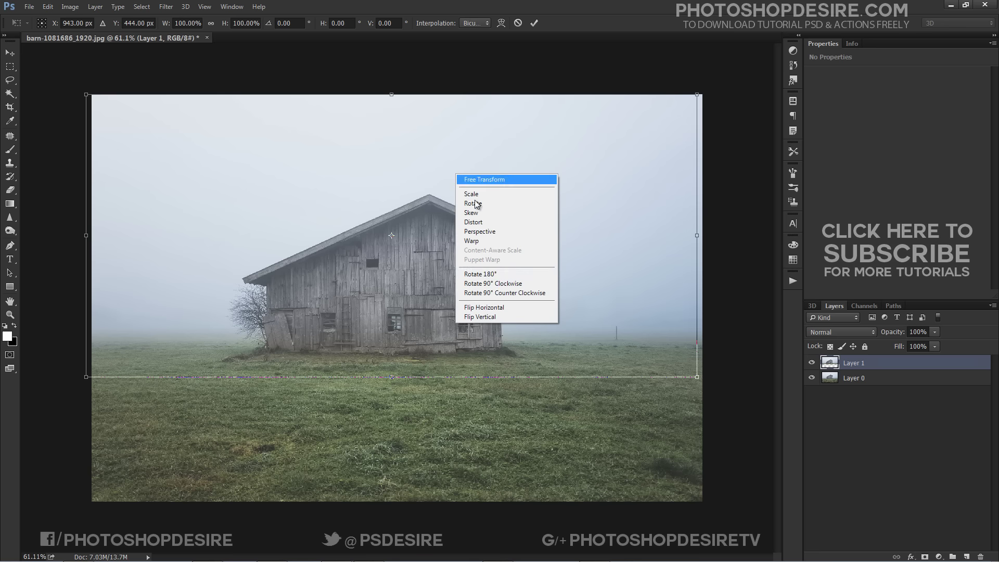
{"action": "left_click", "coordinate": [494, 316]}
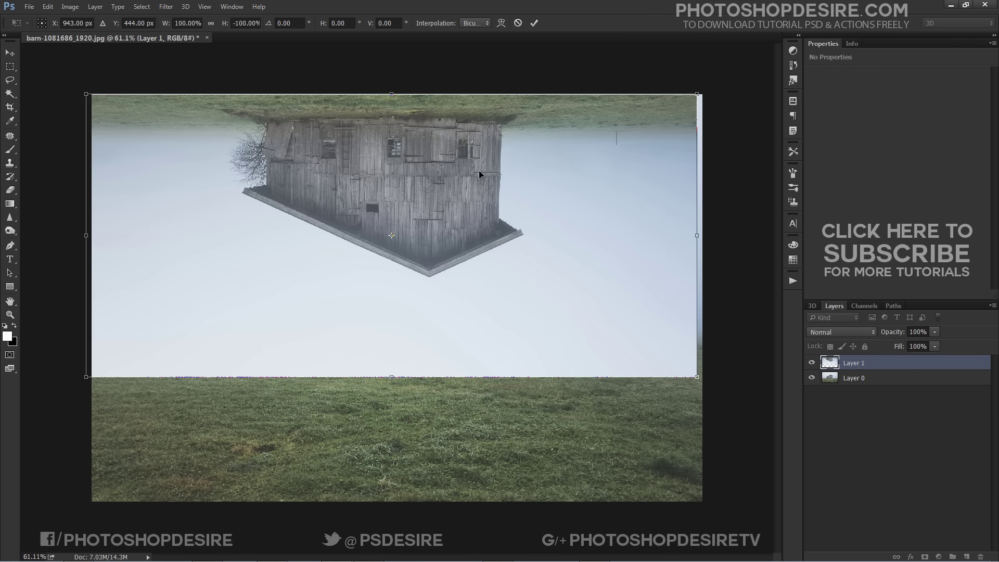
{"action": "left_click_drag", "start_coordinate": [481, 169], "coordinate": [494, 443]}
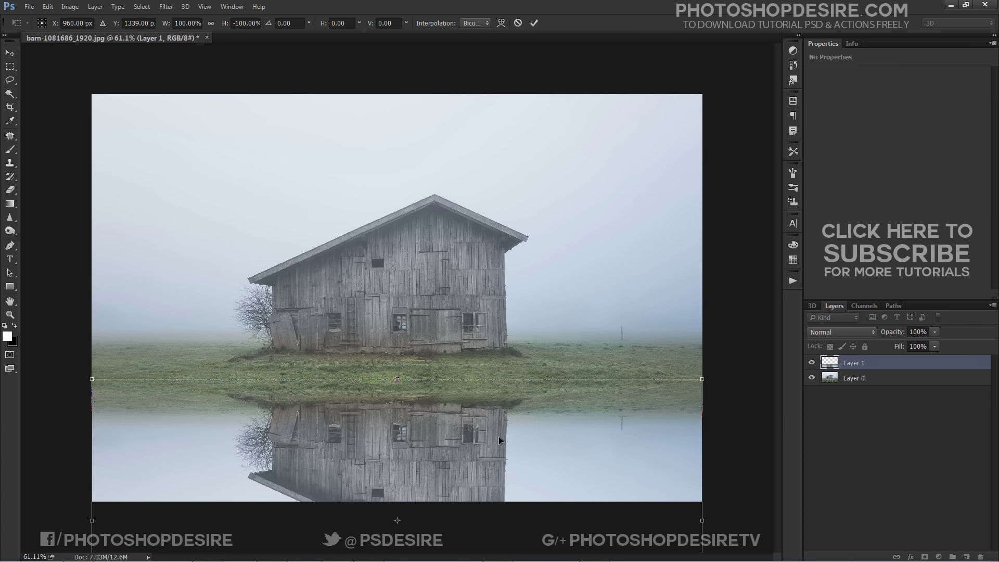
{"action": "key", "text": "Return"}
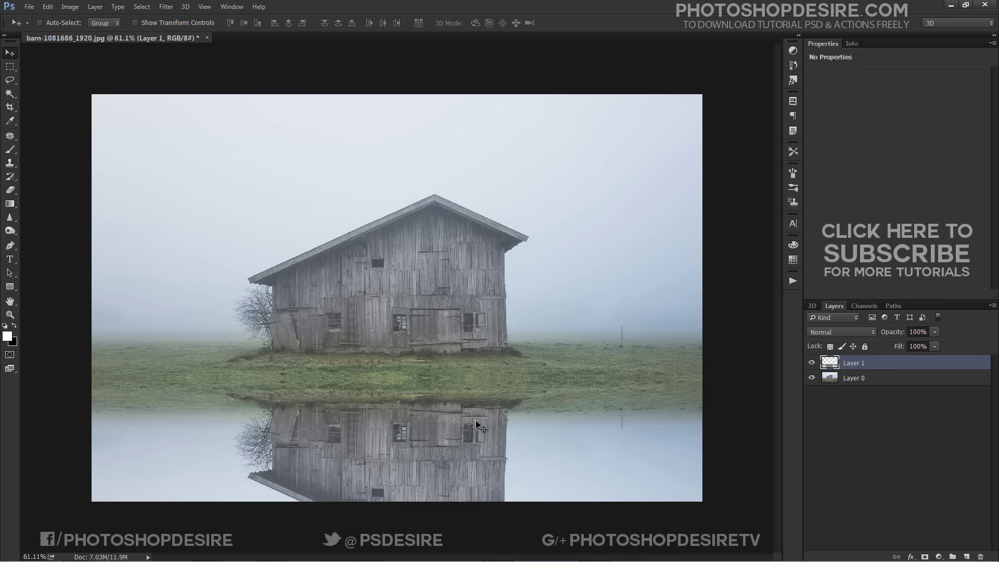
{"action": "scroll", "coordinate": [399, 429], "scroll_direction": "up", "scroll_amount": 5}
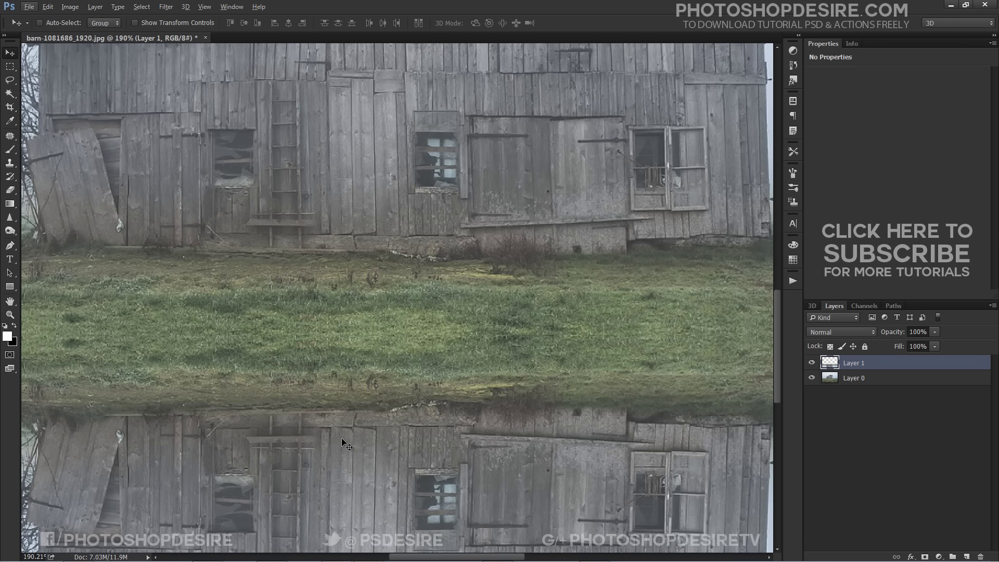
{"action": "scroll", "coordinate": [343, 433], "scroll_direction": "down", "scroll_amount": 1}
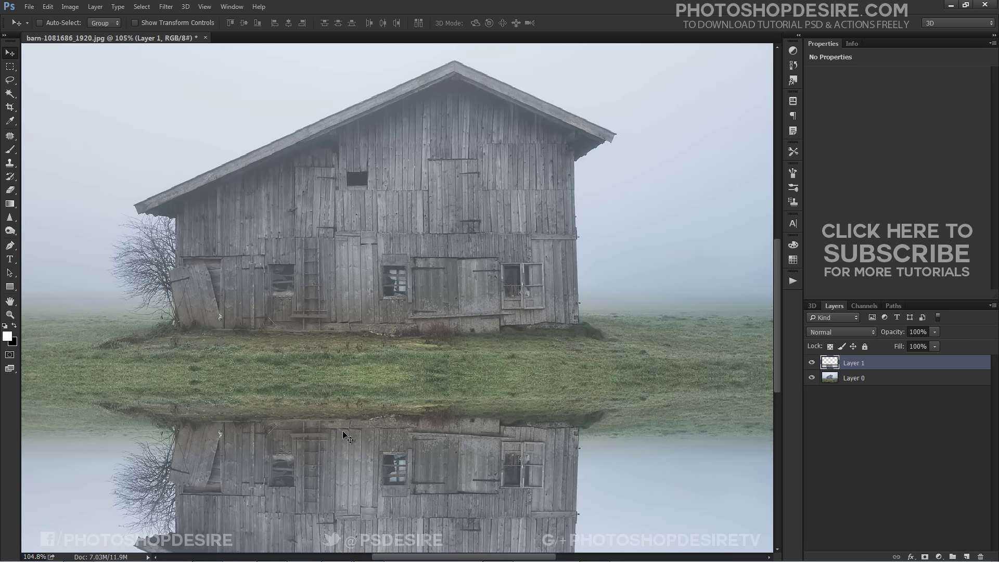
{"action": "scroll", "coordinate": [343, 433], "scroll_direction": "down", "scroll_amount": 5}
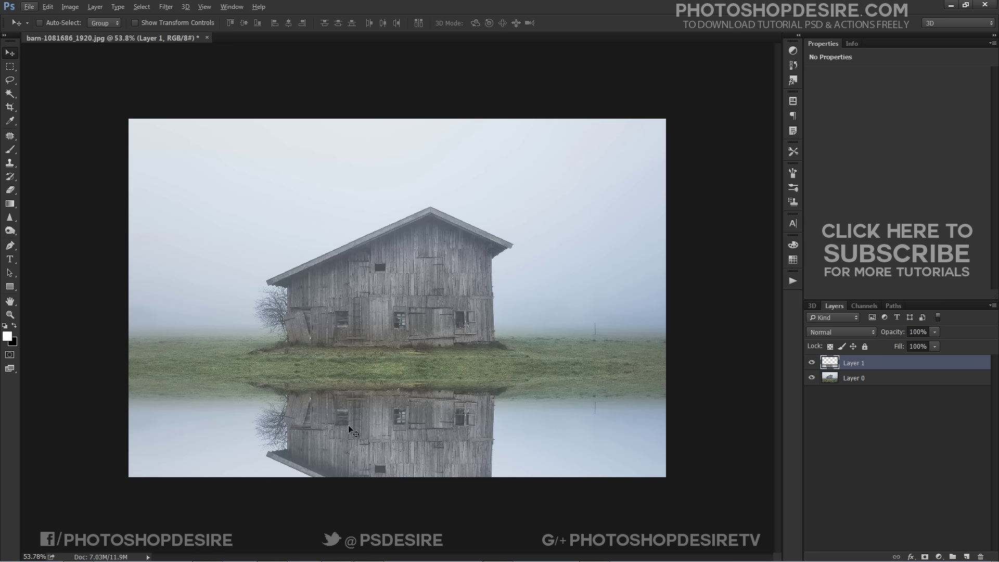
Step: Nudge the reflection up, then move the barn and reflection up together
{"action": "left_click_drag", "start_coordinate": [349, 426], "coordinate": [352, 423]}
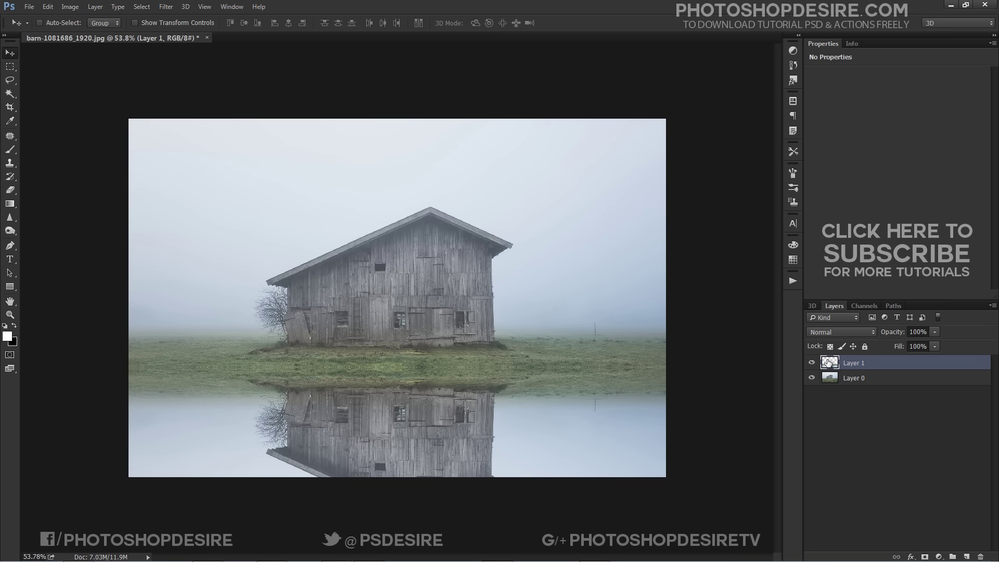
{"action": "left_click", "coordinate": [865, 378], "text": "shift"}
{"action": "left_click_drag", "start_coordinate": [578, 351], "coordinate": [576, 288]}
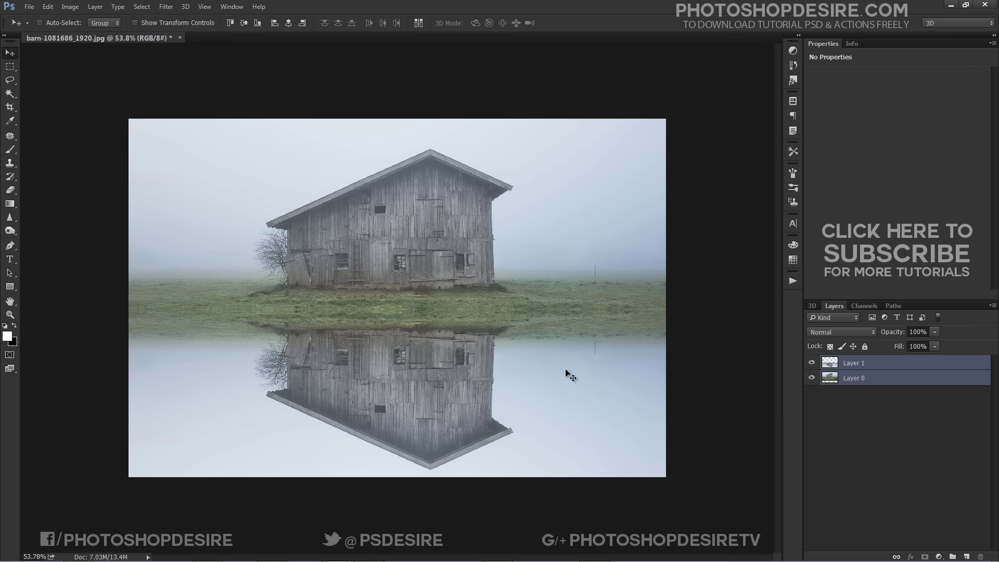
{"action": "left_click", "coordinate": [934, 402]}
{"action": "left_click", "coordinate": [863, 364]}
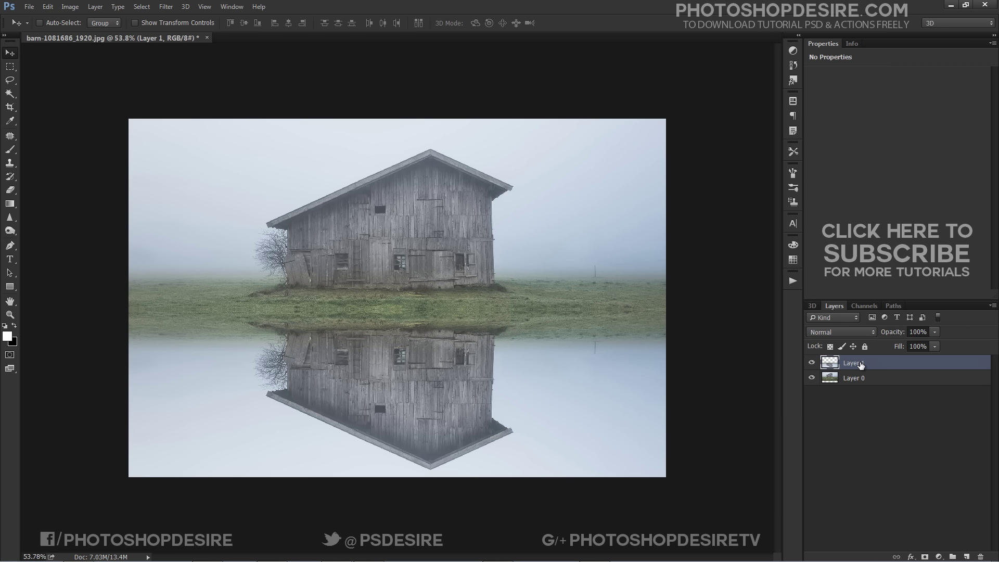
Step: Rename Layer 1 to 'Reflection' and Layer 0 to 'Background'
{"action": "double_click", "coordinate": [853, 367]}
{"action": "type", "text": "Re"}
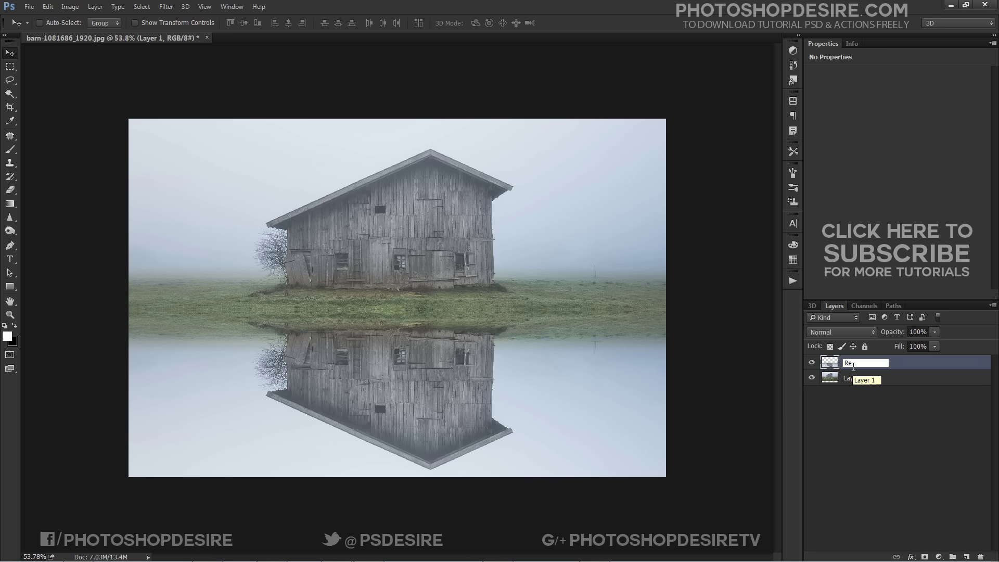
{"action": "type", "text": "flection"}
{"action": "left_click", "coordinate": [860, 388]}
{"action": "left_click", "coordinate": [859, 379]}
{"action": "double_click", "coordinate": [860, 379]}
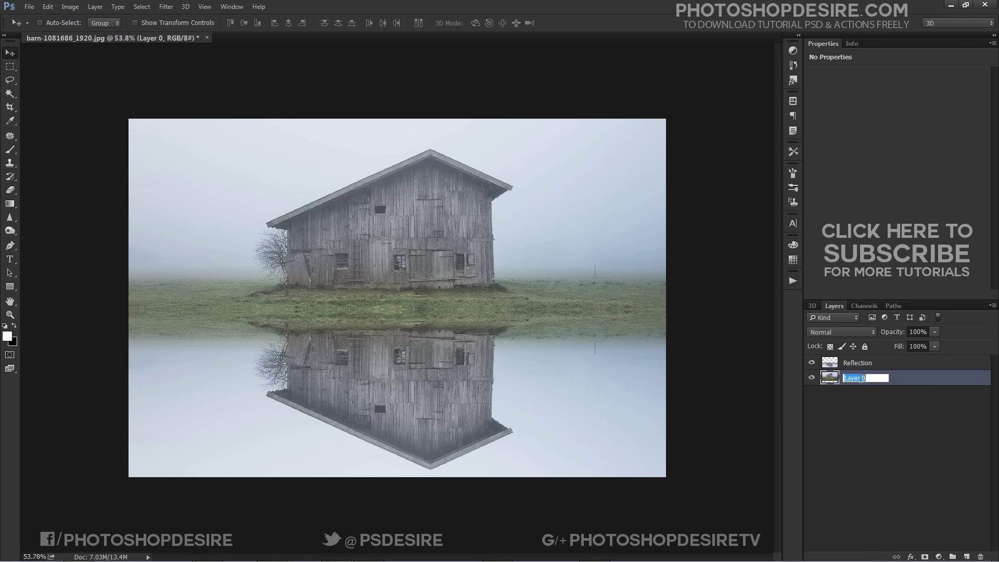
{"action": "type", "text": "Background"}
{"action": "left_click", "coordinate": [876, 425]}
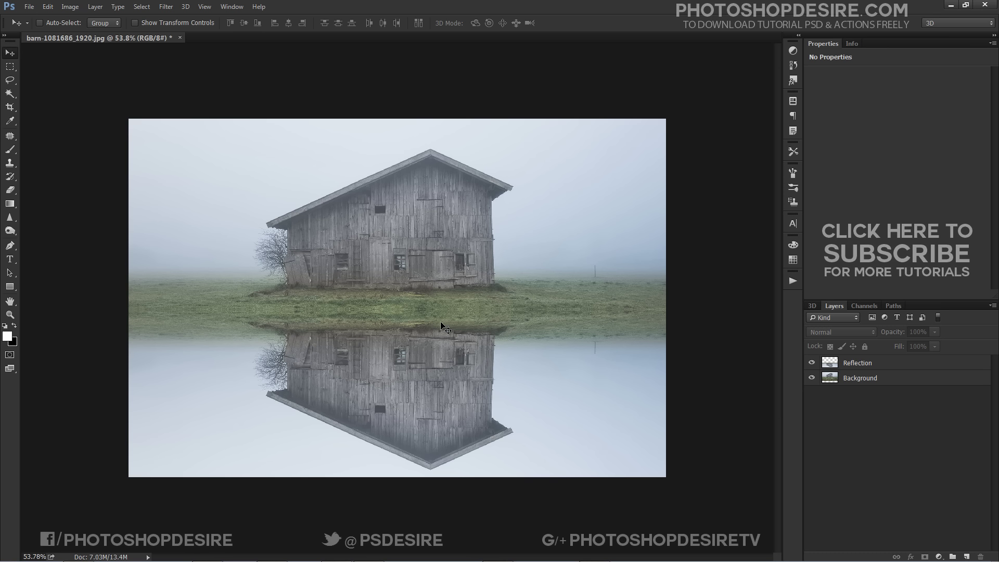
Step: Convert the Reflection layer into a smart object
{"action": "left_click", "coordinate": [865, 368]}
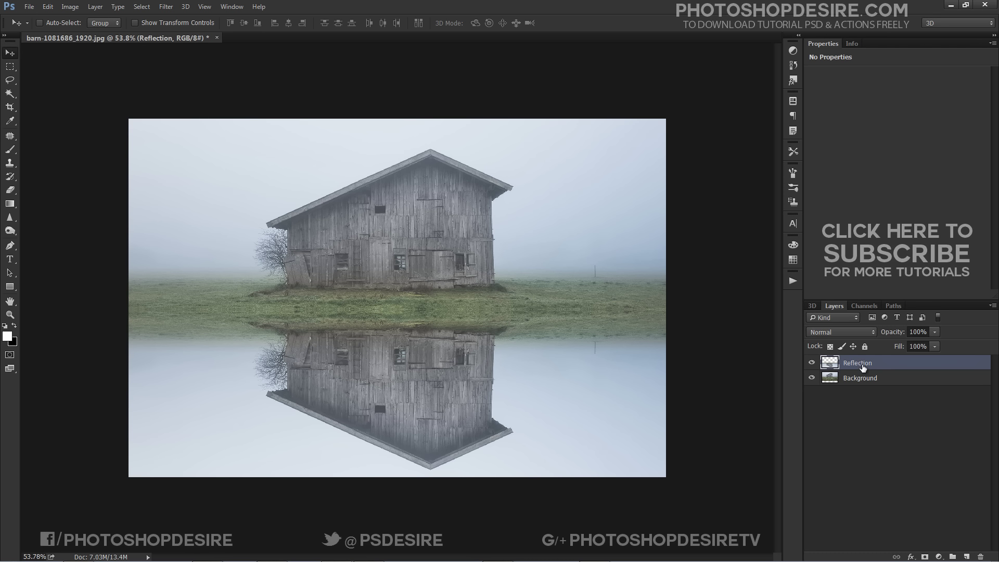
{"action": "right_click", "coordinate": [865, 364]}
{"action": "left_click", "coordinate": [895, 256]}
{"action": "left_click", "coordinate": [839, 424]}
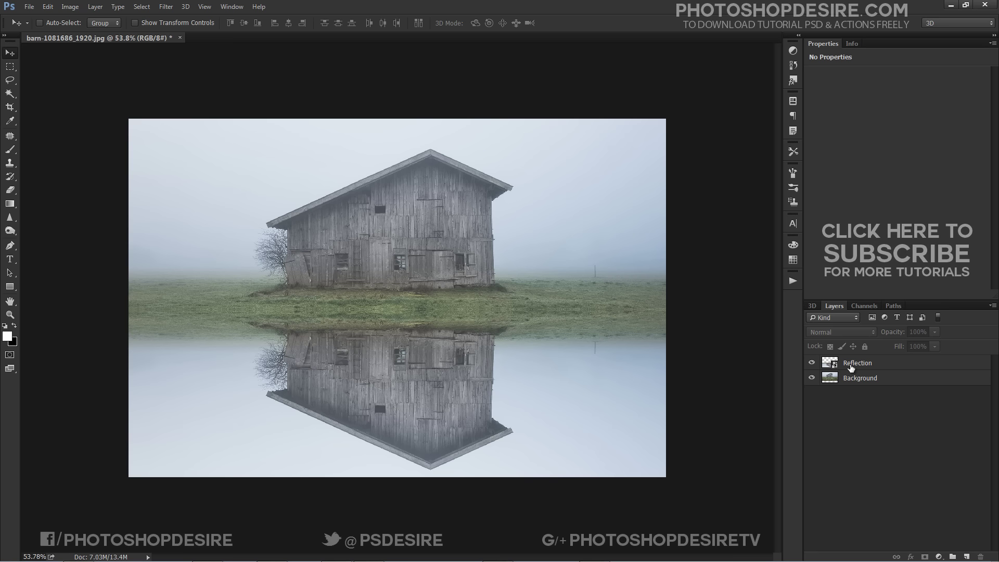
{"action": "left_click", "coordinate": [852, 367]}
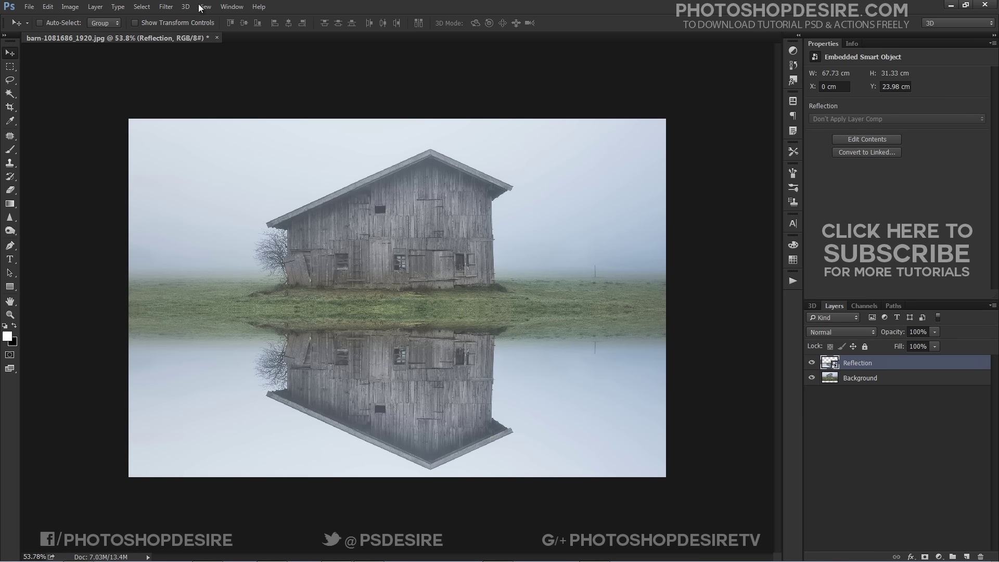
Step: Apply a Motion Blur at angle 90 and distance 11 to the Reflection layer
{"action": "left_click", "coordinate": [168, 7]}
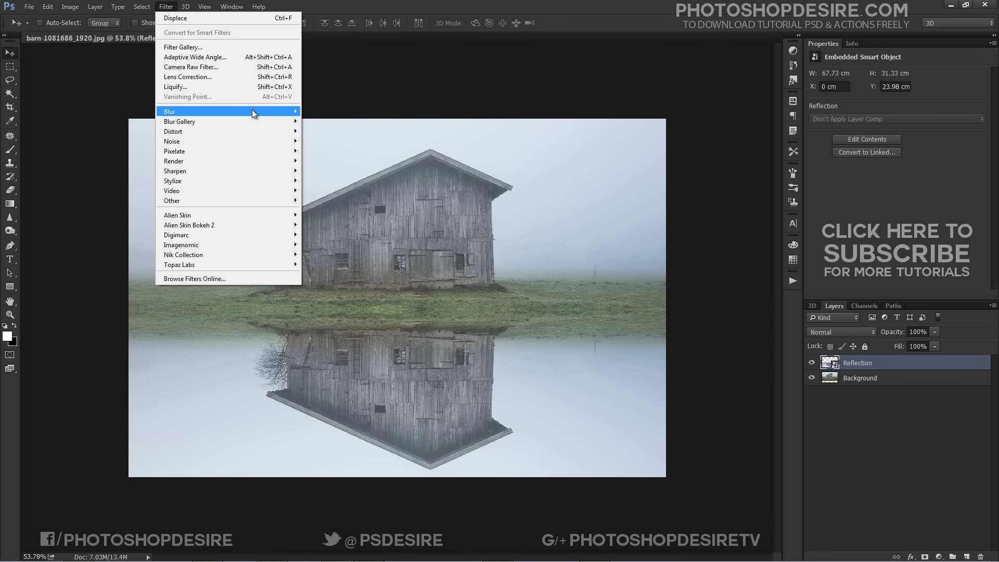
{"action": "mouse_move", "coordinate": [253, 109]}
{"action": "left_click", "coordinate": [325, 170]}
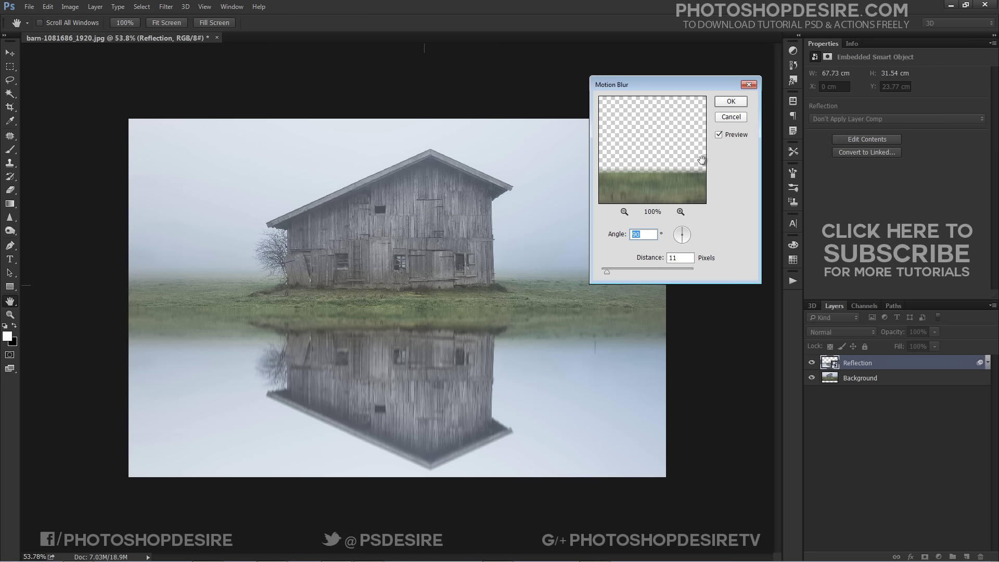
{"action": "left_click", "coordinate": [728, 101]}
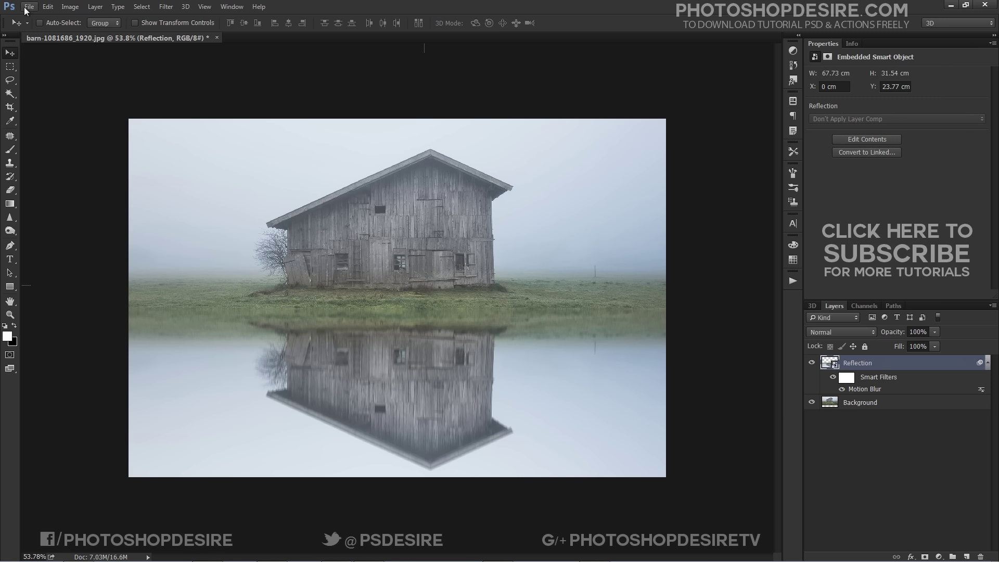
Step: Create a new 600 by 1000 pixel document
{"action": "left_click", "coordinate": [29, 7]}
{"action": "left_click", "coordinate": [37, 16]}
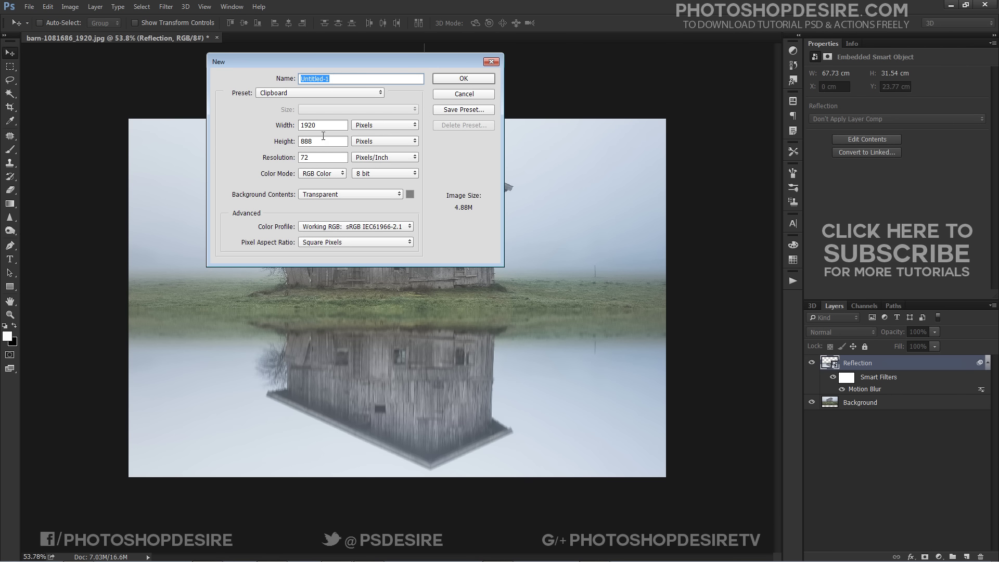
{"action": "double_click", "coordinate": [324, 129]}
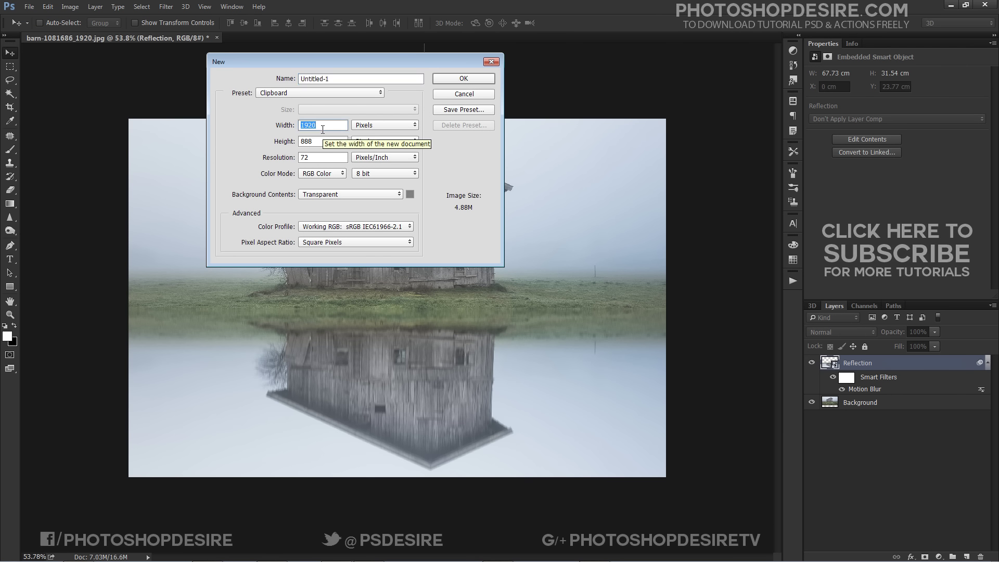
{"action": "type", "text": "600"}
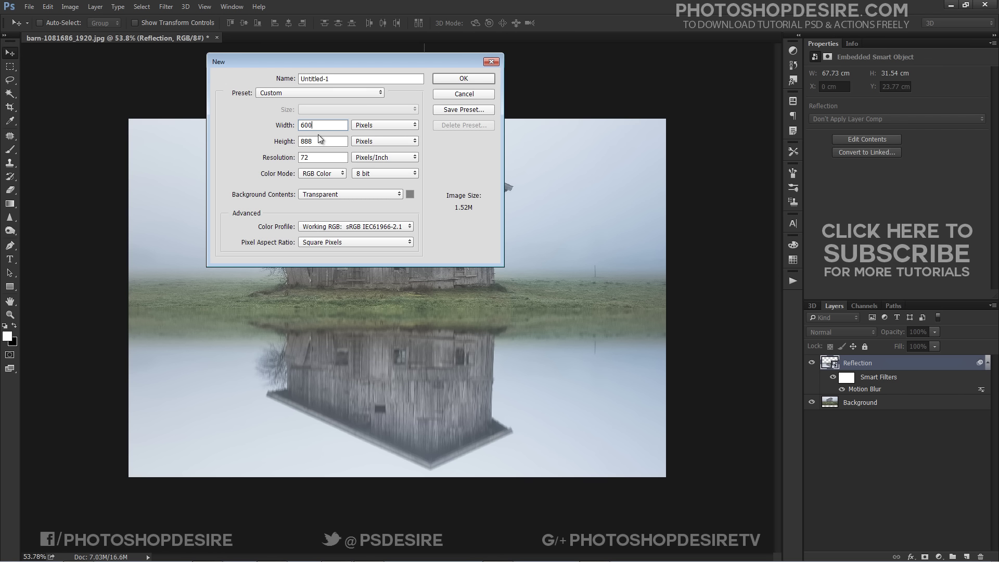
{"action": "left_click", "coordinate": [315, 142]}
{"action": "key", "text": "BackSpace"}
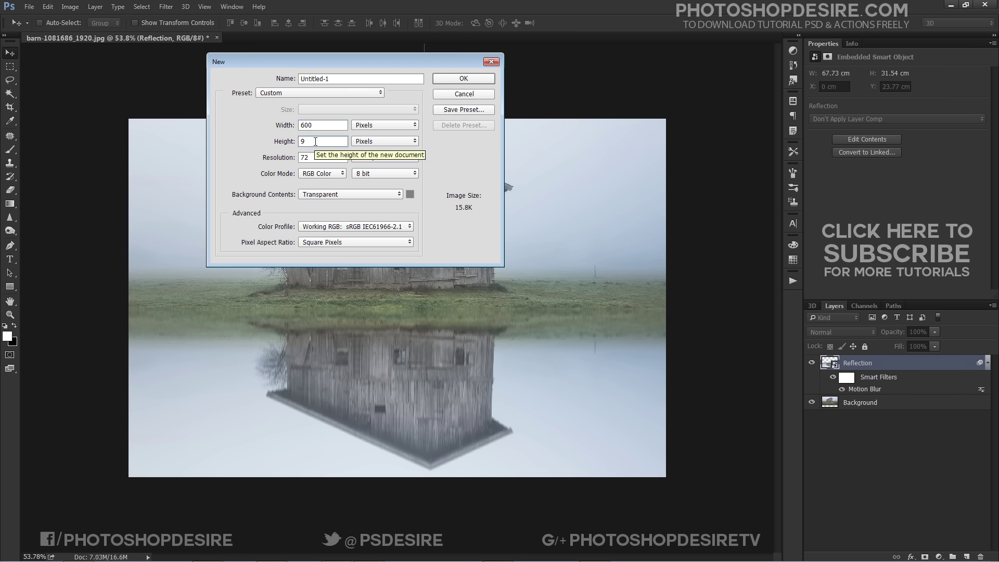
{"action": "type", "text": "1000"}
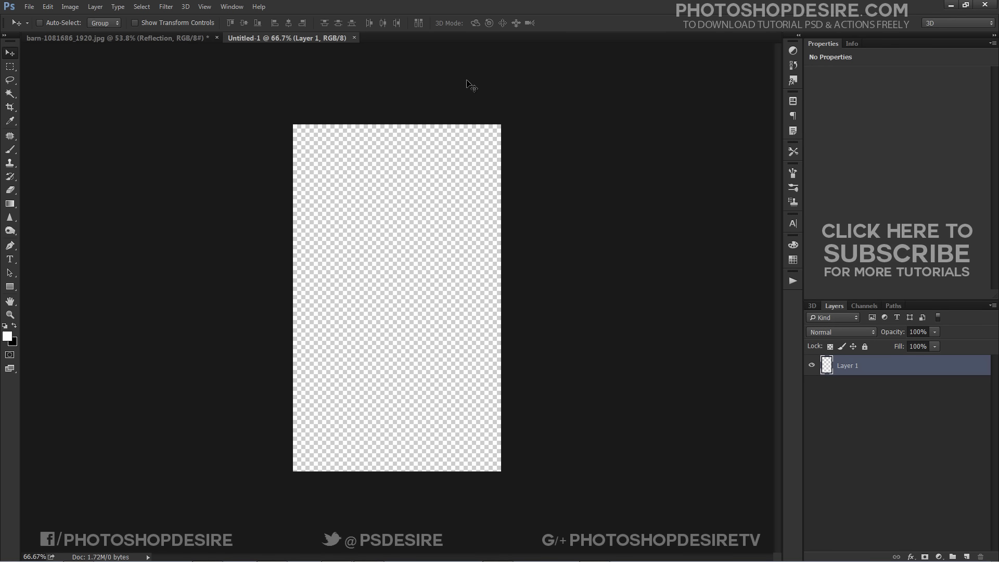
{"action": "left_click", "coordinate": [463, 79]}
Step: Fill the new document's layer with solid black
{"action": "left_click", "coordinate": [47, 7]}
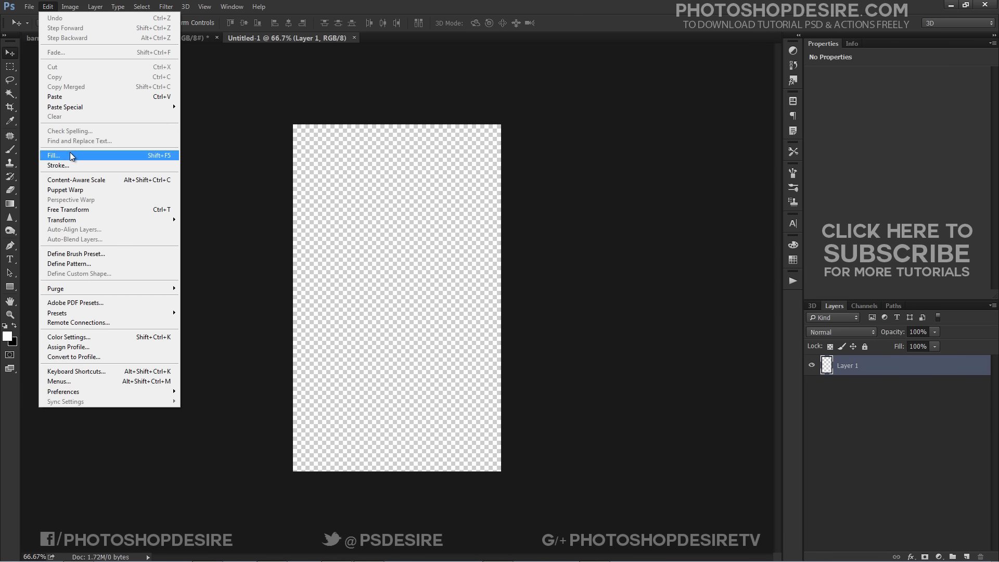
{"action": "left_click", "coordinate": [71, 155]}
{"action": "left_click", "coordinate": [839, 88]}
{"action": "key", "text": "v"}
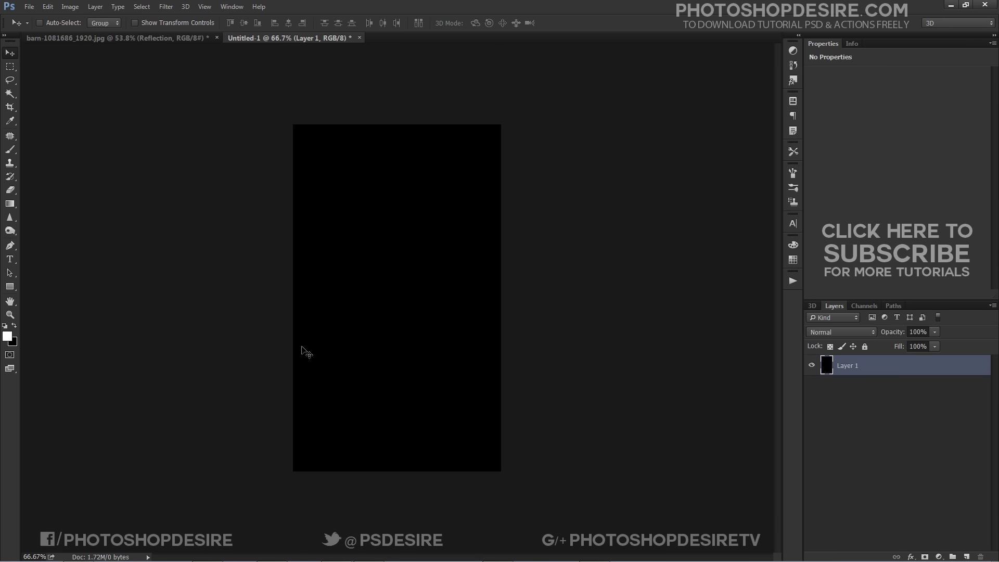
{"action": "left_click", "coordinate": [166, 7]}
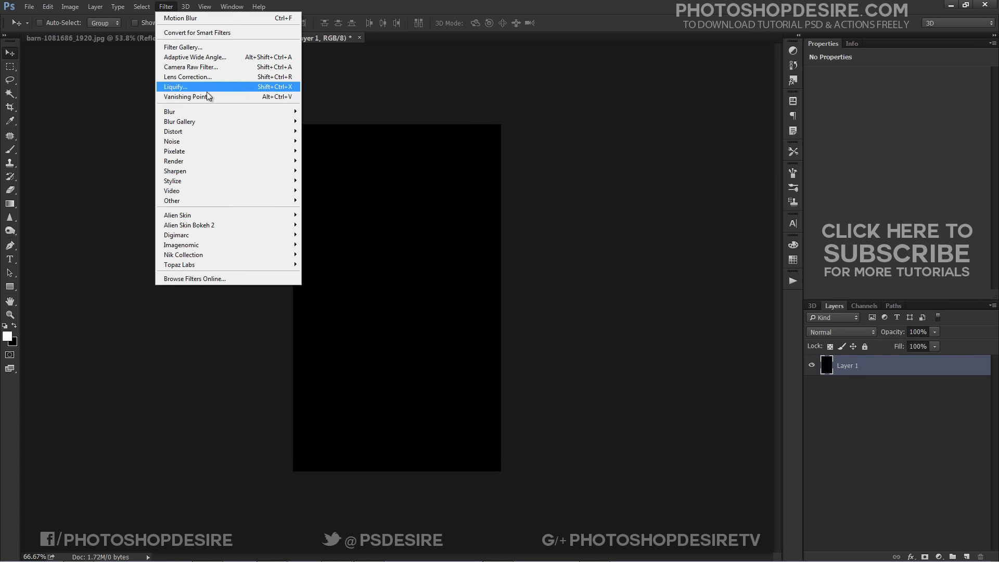
Step: Add 400% uniform monochromatic noise to the black layer
{"action": "mouse_move", "coordinate": [261, 141]}
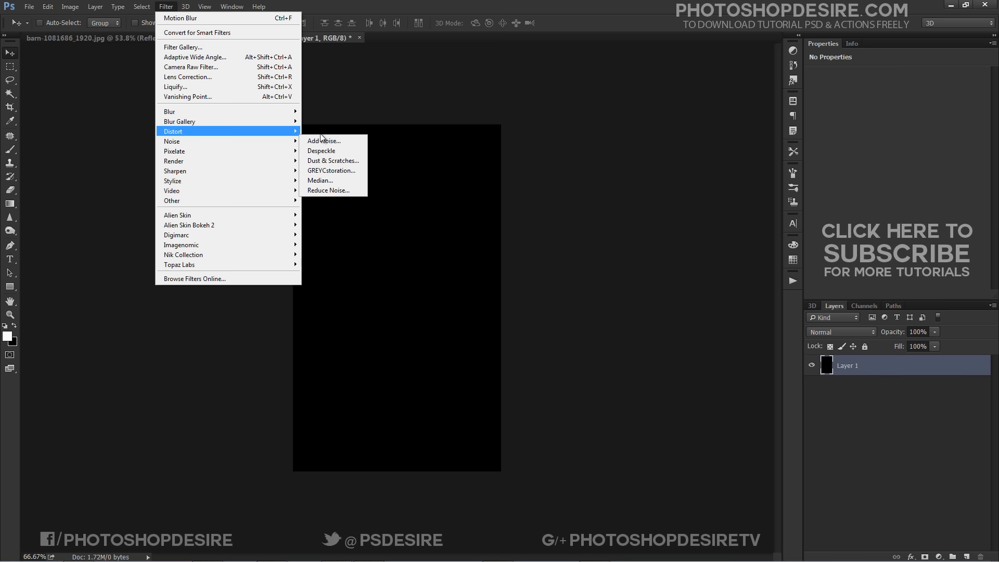
{"action": "left_click", "coordinate": [323, 140]}
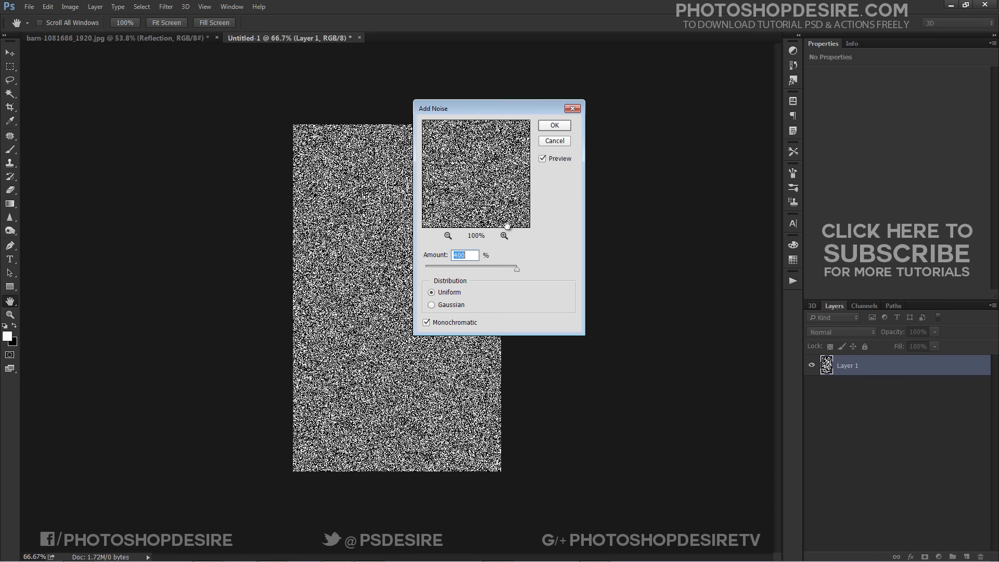
{"action": "left_click_drag", "start_coordinate": [516, 269], "coordinate": [418, 269]}
{"action": "left_click", "coordinate": [457, 292]}
{"action": "left_click", "coordinate": [568, 127]}
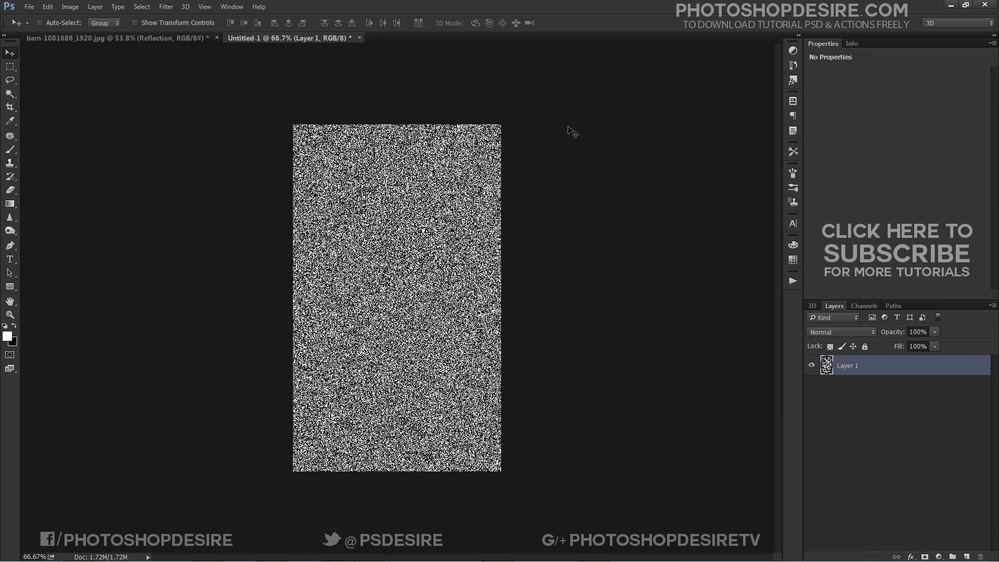
Step: Soften the noise with a 1.3-pixel Gaussian Blur
{"action": "key", "text": "v"}
{"action": "left_click", "coordinate": [166, 6]}
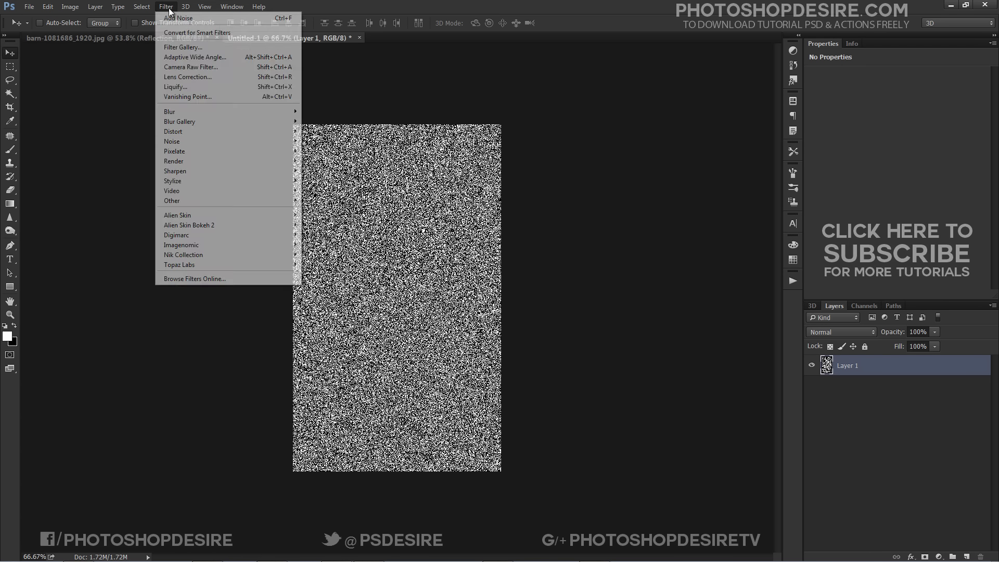
{"action": "mouse_move", "coordinate": [281, 112]}
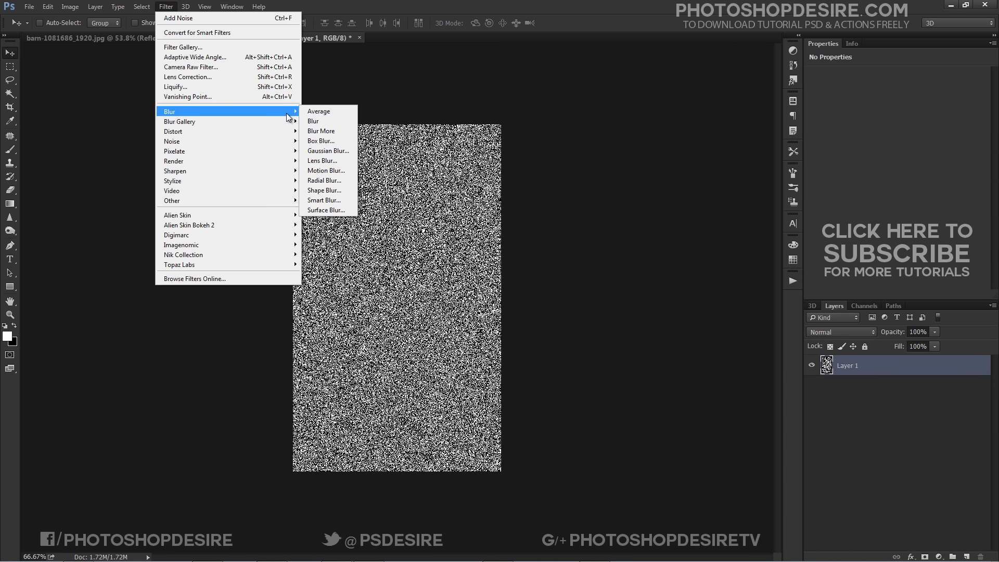
{"action": "left_click", "coordinate": [327, 150]}
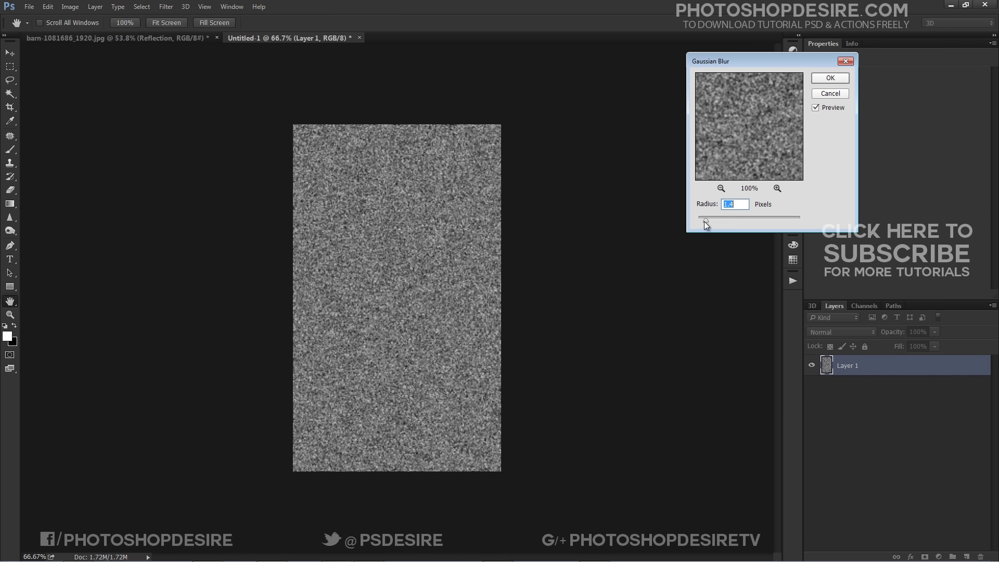
{"action": "left_click_drag", "start_coordinate": [700, 218], "coordinate": [706, 220]}
{"action": "left_click", "coordinate": [819, 79]}
Step: Make the Red channel the active channel in the Channels panel
{"action": "key", "text": "v"}
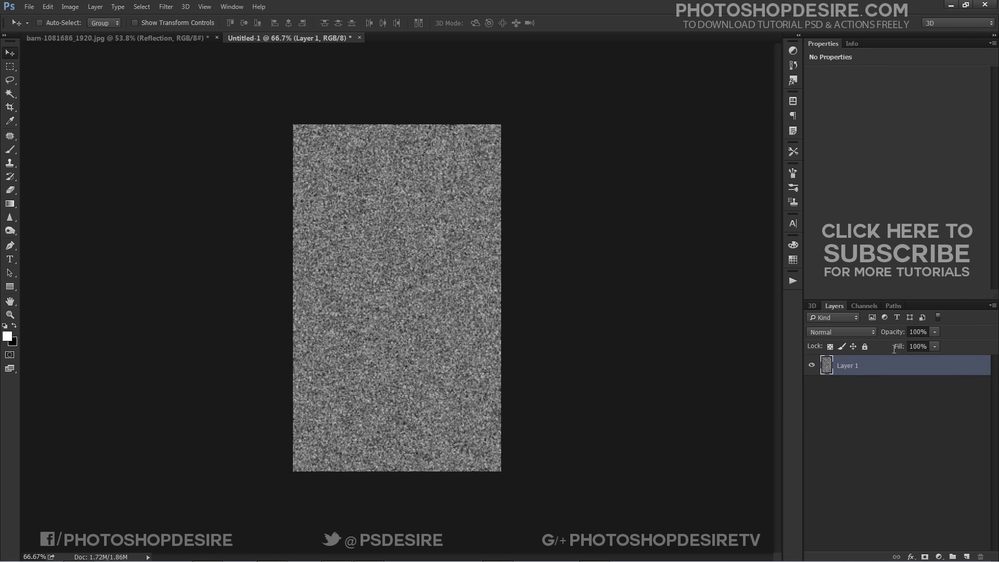
{"action": "left_click", "coordinate": [863, 306]}
{"action": "left_click", "coordinate": [862, 342]}
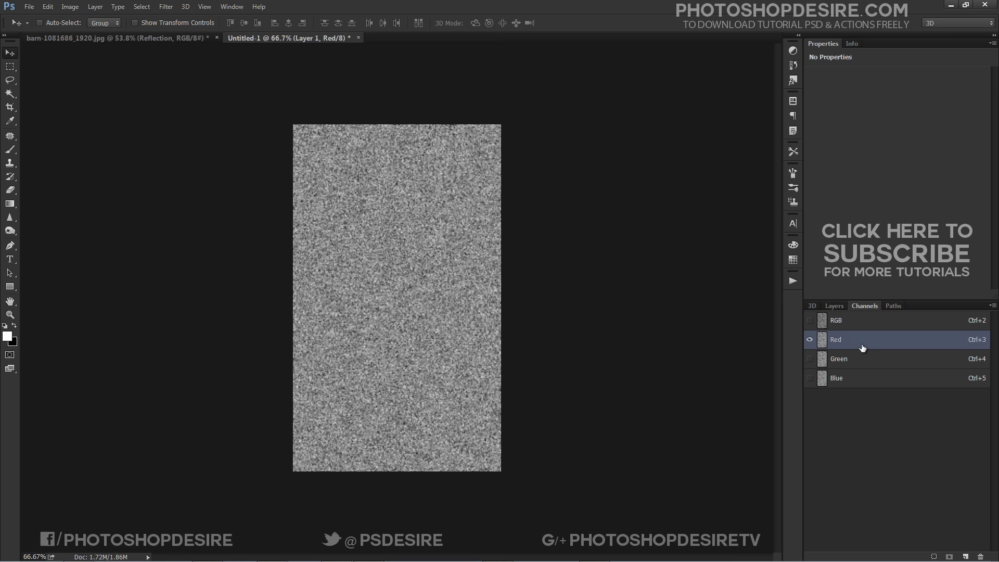
{"action": "left_click", "coordinate": [810, 320]}
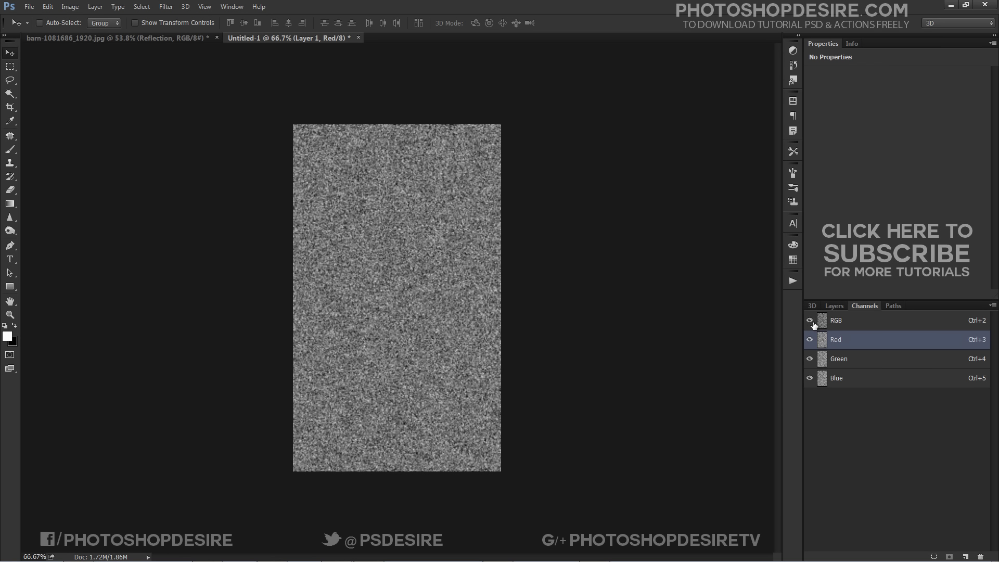
Step: Emboss the Red channel at a 180° angle with height 1 and a lowered amount
{"action": "left_click", "coordinate": [163, 8]}
{"action": "mouse_move", "coordinate": [253, 182]}
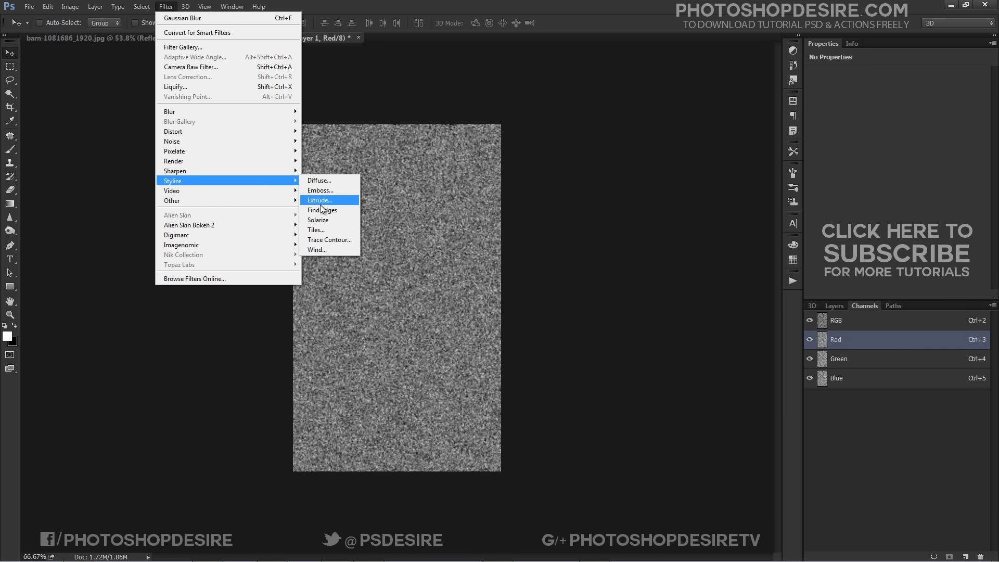
{"action": "left_click", "coordinate": [320, 191]}
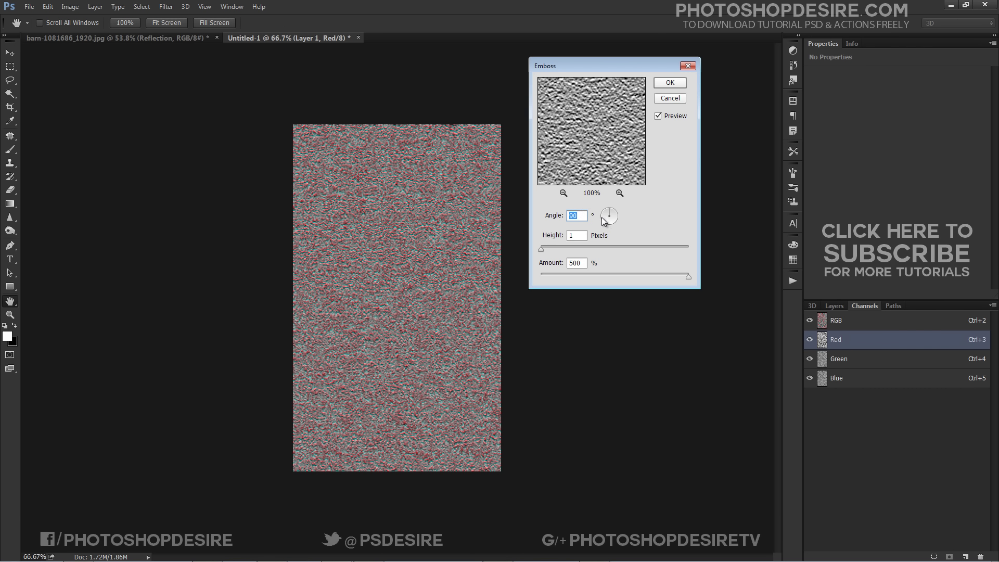
{"action": "left_click_drag", "start_coordinate": [603, 221], "coordinate": [601, 215]}
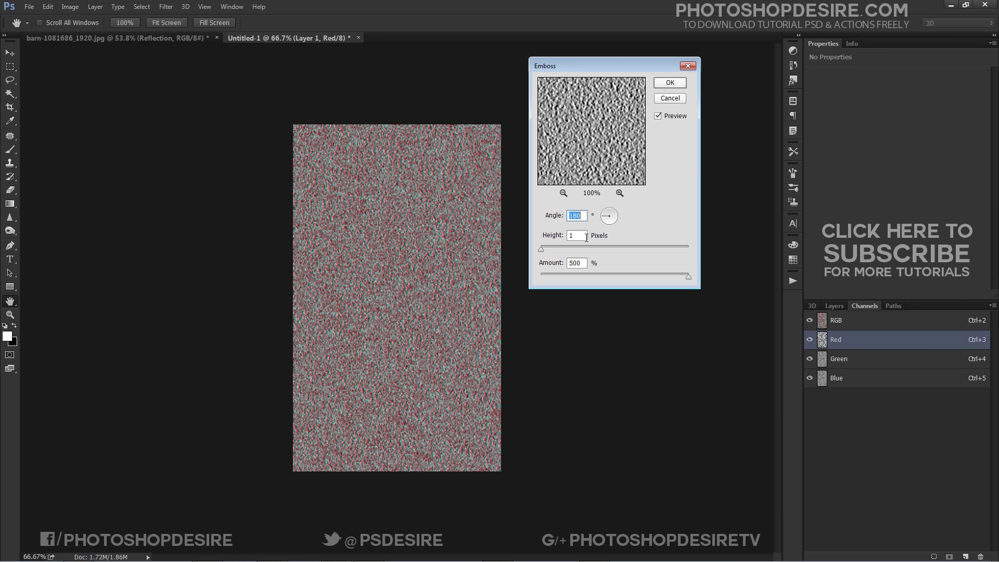
{"action": "key", "text": "Tab"}
{"action": "left_click_drag", "start_coordinate": [685, 279], "coordinate": [658, 279]}
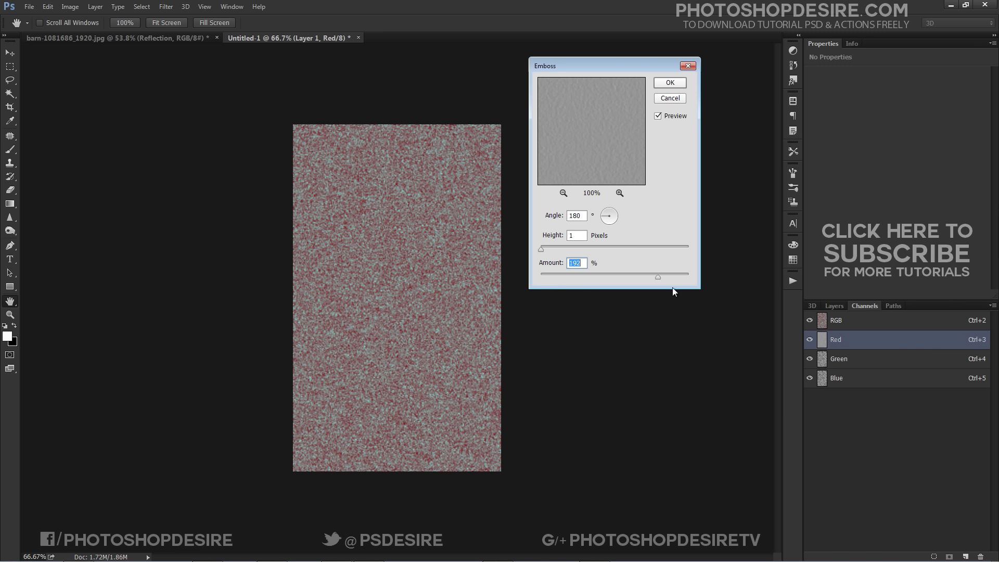
{"action": "left_click", "coordinate": [670, 83]}
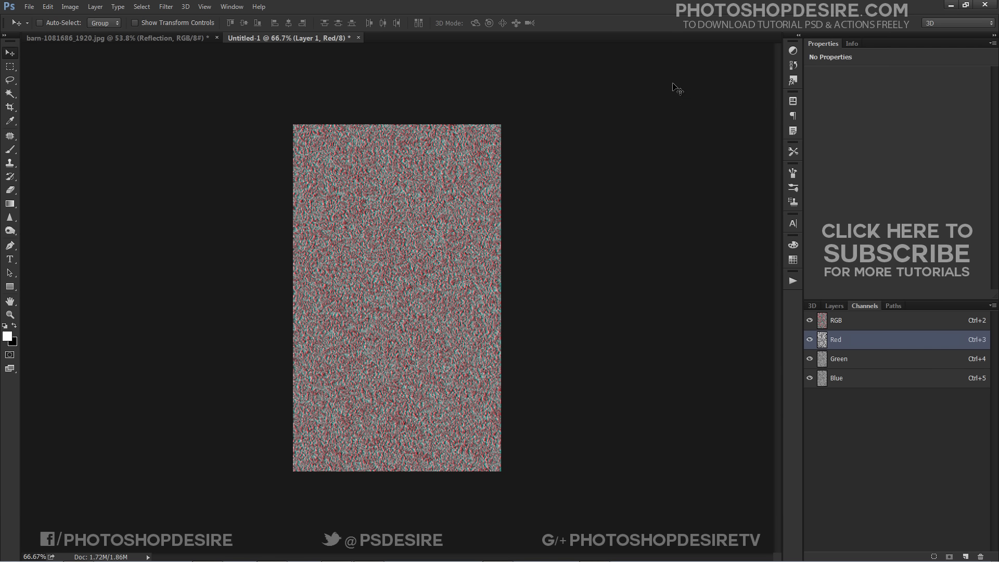
Step: Emboss the Green channel with an upward angle, height 1 and 500% amount
{"action": "left_click", "coordinate": [867, 359]}
{"action": "left_click", "coordinate": [166, 6]}
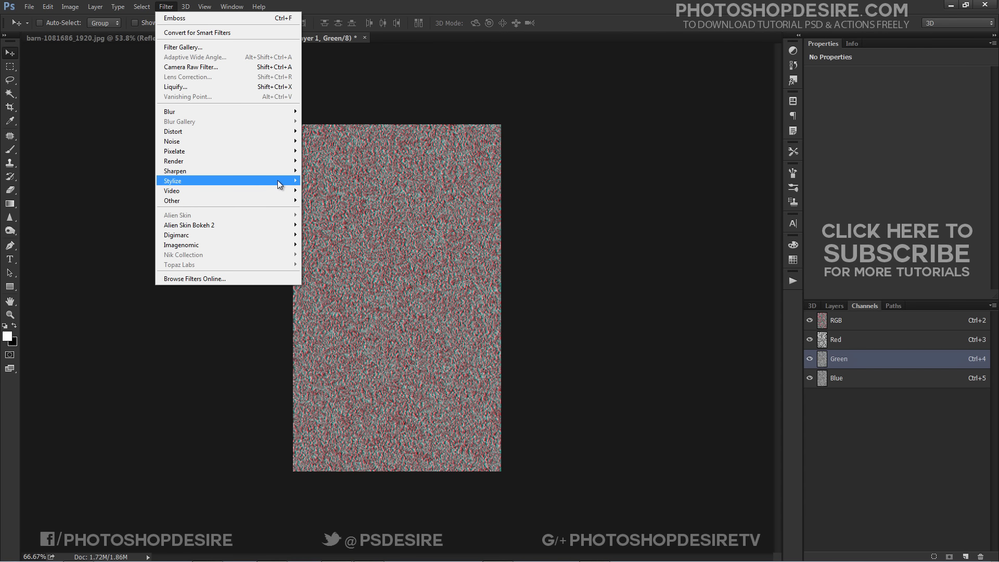
{"action": "mouse_move", "coordinate": [287, 183]}
{"action": "left_click", "coordinate": [320, 190]}
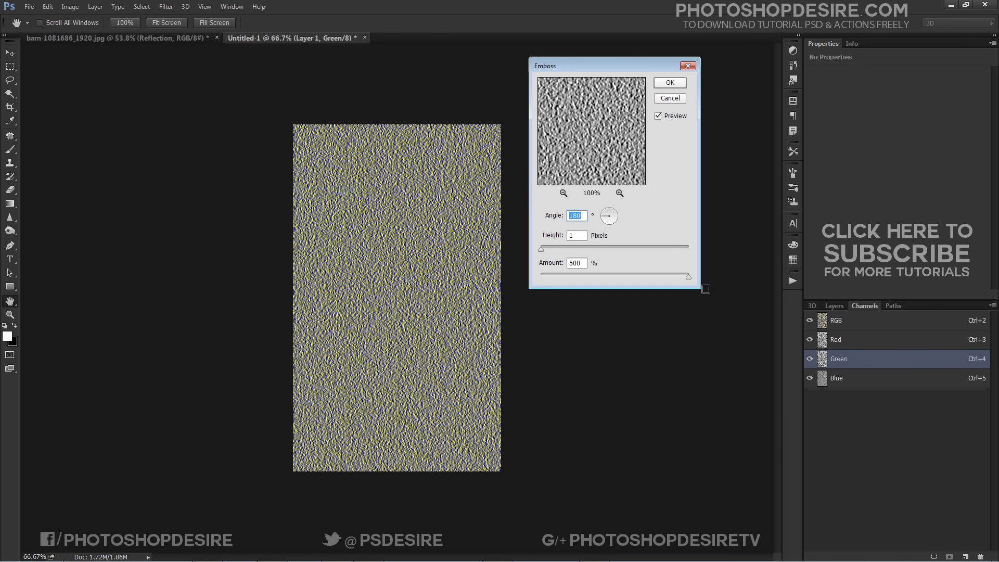
{"action": "left_click_drag", "start_coordinate": [609, 217], "coordinate": [610, 209]}
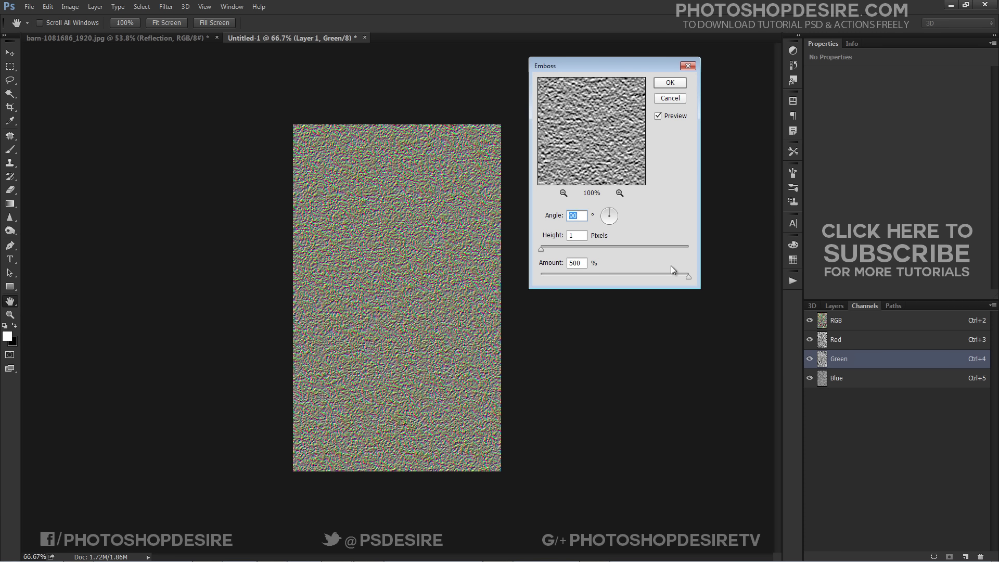
{"action": "left_click", "coordinate": [669, 83]}
Step: Return to the composite RGB channel and show the Layers panel again
{"action": "left_click", "coordinate": [834, 321]}
{"action": "left_click", "coordinate": [834, 306]}
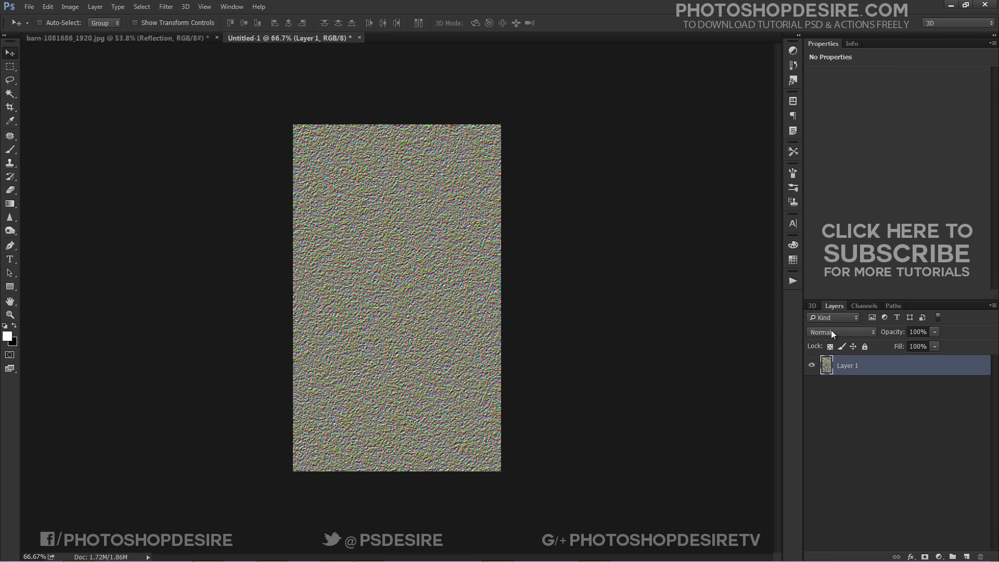
{"action": "scroll", "coordinate": [399, 307], "scroll_direction": "down", "scroll_amount": 3}
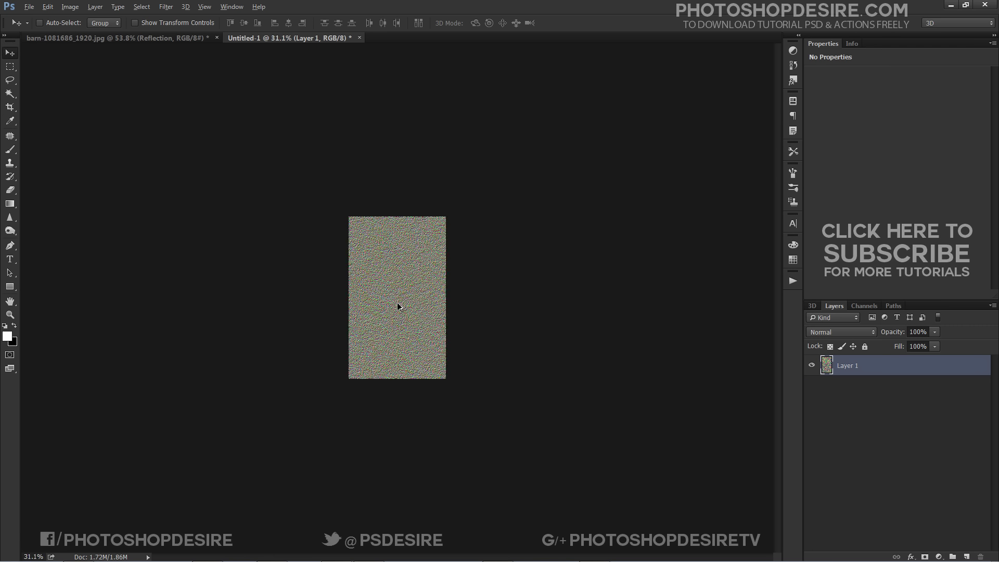
{"action": "scroll", "coordinate": [397, 307], "scroll_direction": "down", "scroll_amount": 2}
{"action": "scroll", "coordinate": [370, 347], "scroll_direction": "up", "scroll_amount": 6}
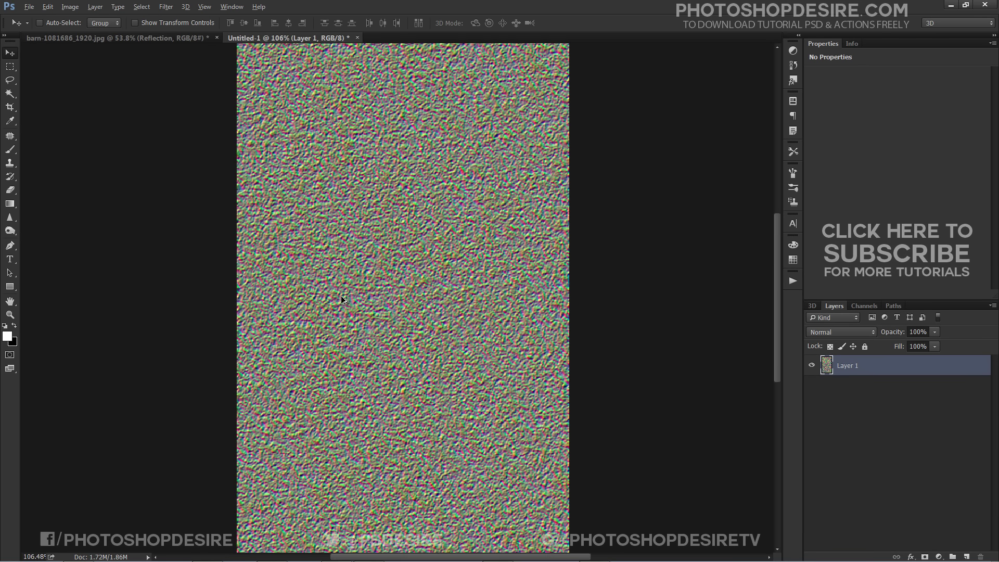
{"action": "scroll", "coordinate": [341, 297], "scroll_direction": "down", "scroll_amount": 3}
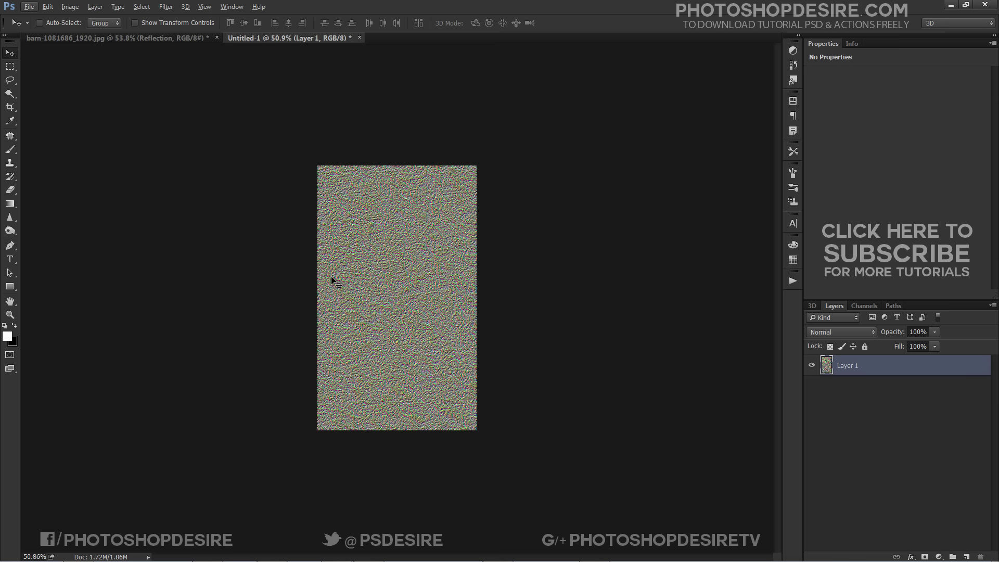
{"action": "scroll", "coordinate": [335, 278], "scroll_direction": "down", "scroll_amount": 1}
Step: Apply a Perspective transform to Layer 1, pulling both bottom corners far outward
{"action": "left_click", "coordinate": [47, 6]}
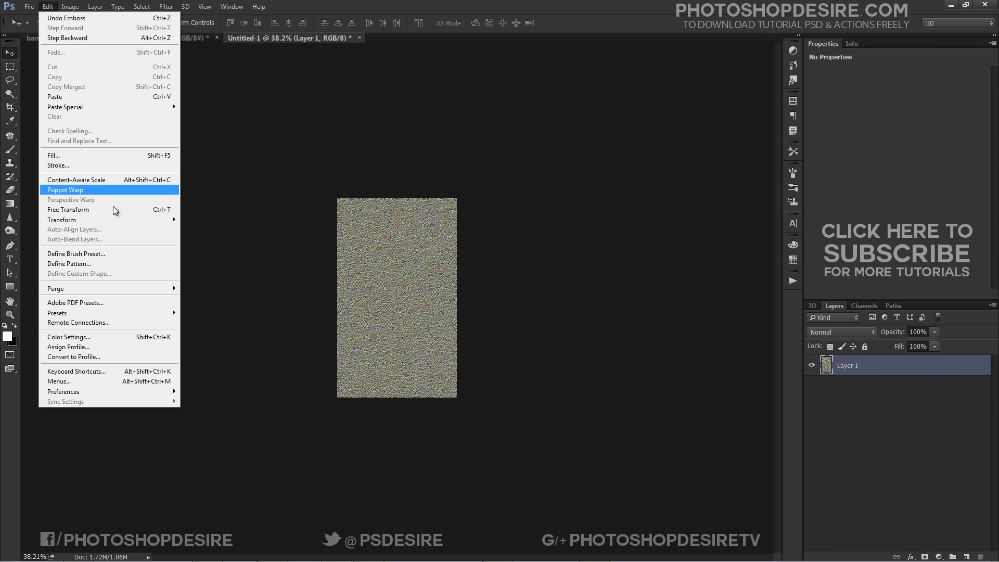
{"action": "mouse_move", "coordinate": [138, 219]}
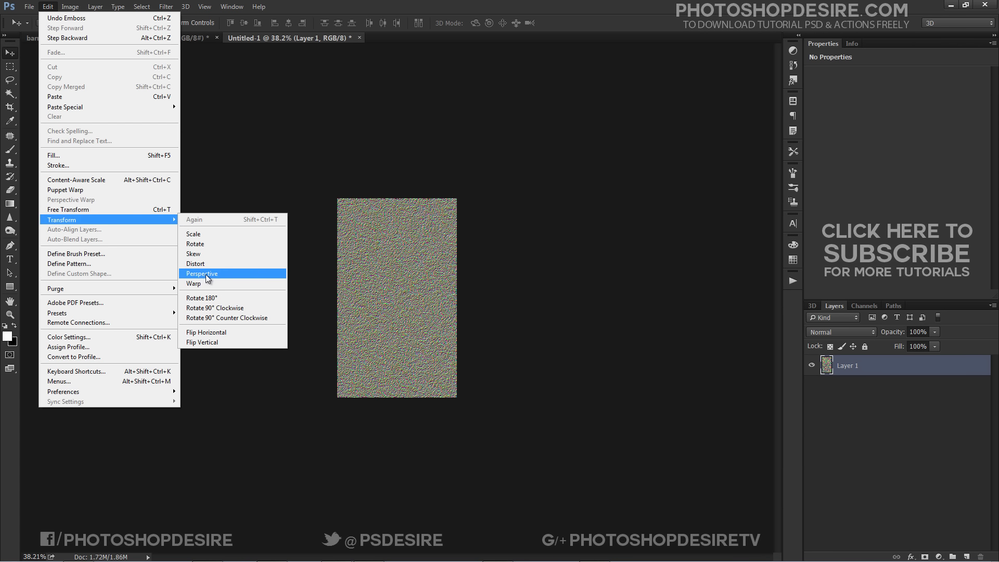
{"action": "left_click", "coordinate": [205, 274]}
{"action": "scroll", "coordinate": [404, 336], "scroll_direction": "down", "scroll_amount": 2}
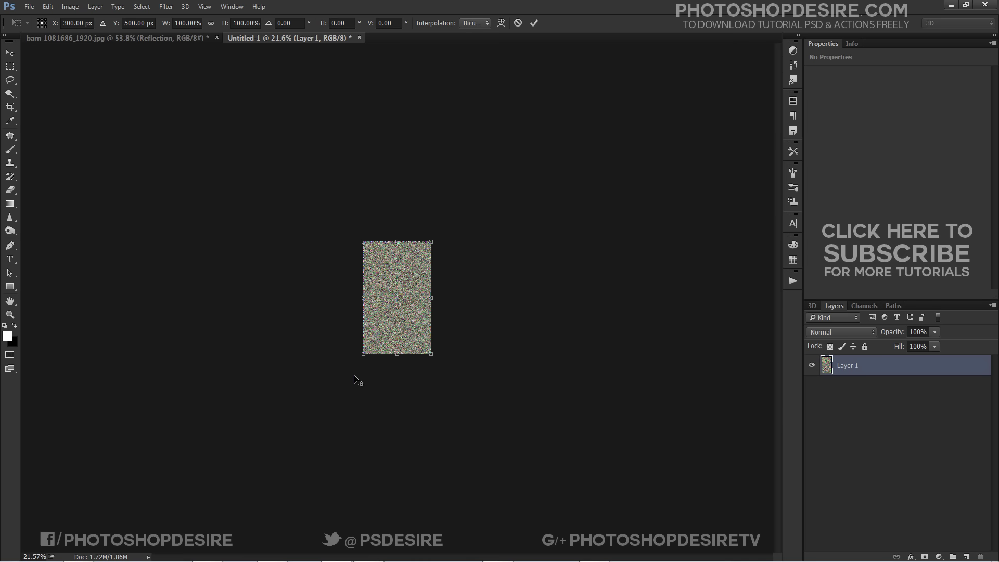
{"action": "left_click_drag", "start_coordinate": [363, 355], "coordinate": [2, 367]}
{"action": "key", "text": "ctrl+minus"}
{"action": "key", "text": "ctrl+minus"}
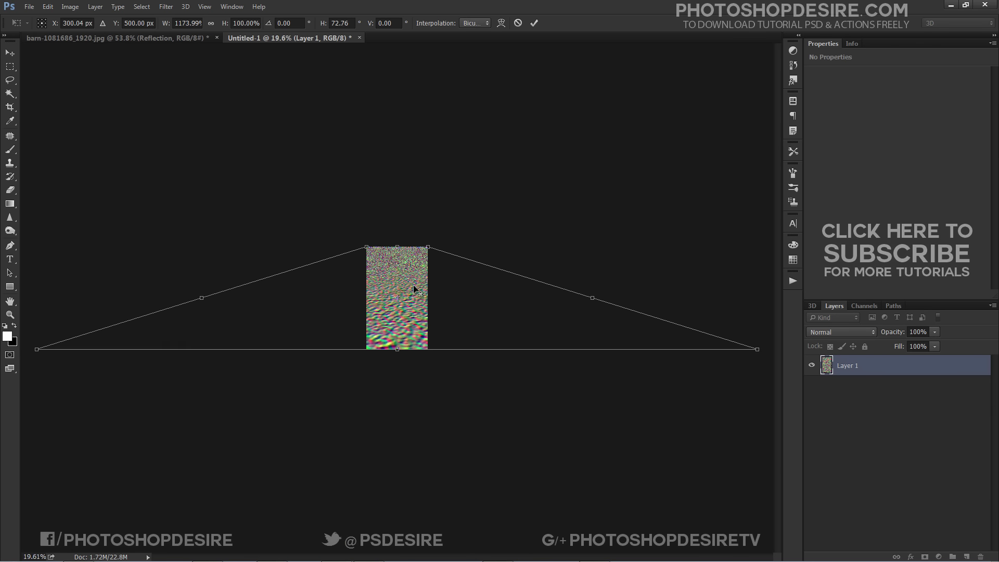
{"action": "left_click_drag", "start_coordinate": [571, 322], "coordinate": [826, 323]}
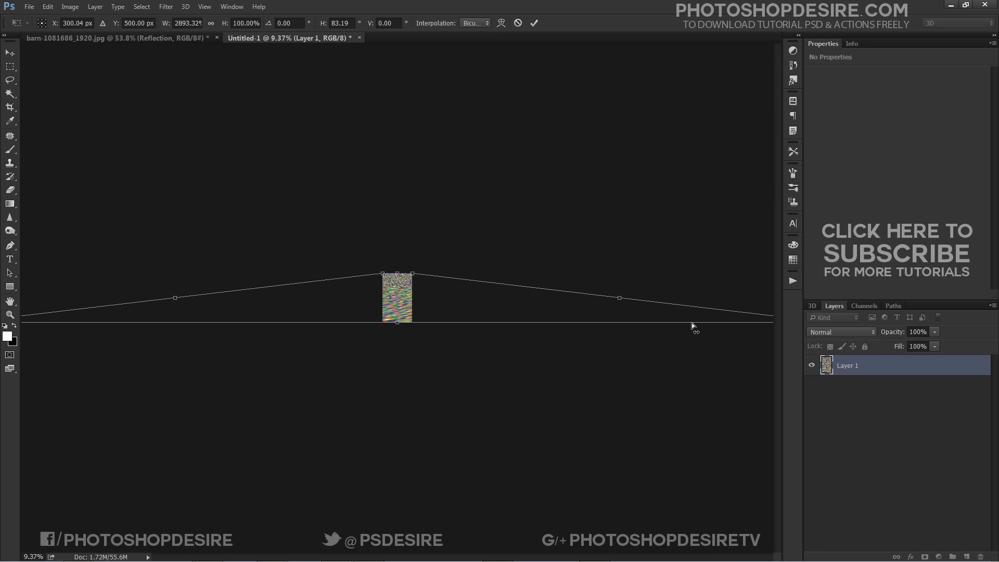
Step: Widen the base further to about 6284%, check the ripples, and commit the transform
{"action": "key", "text": "ctrl+plus"}
{"action": "key", "text": "ctrl+plus"}
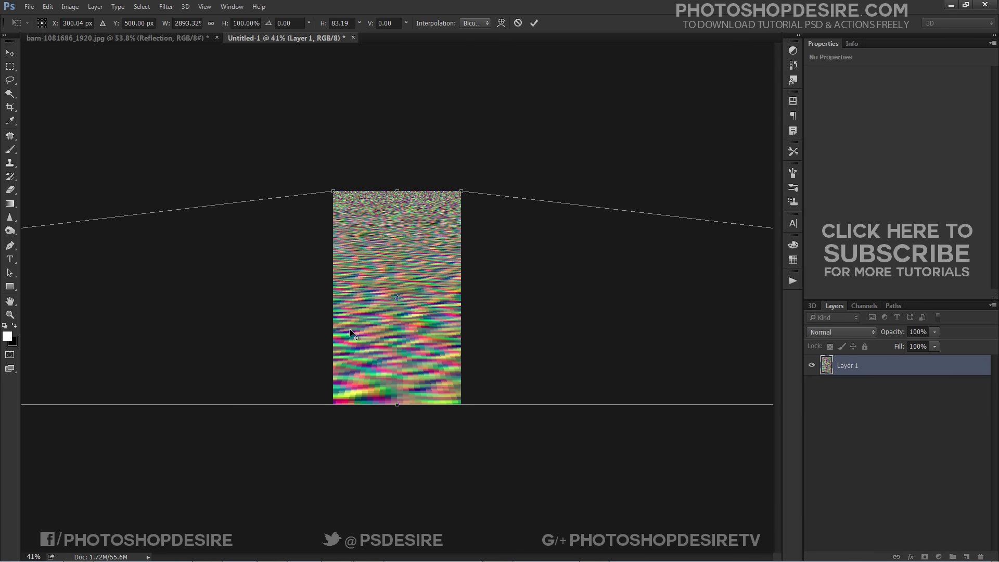
{"action": "key", "text": "ctrl+minus"}
{"action": "key", "text": "ctrl+minus"}
{"action": "key", "text": "ctrl+minus"}
{"action": "key", "text": "ctrl+minus"}
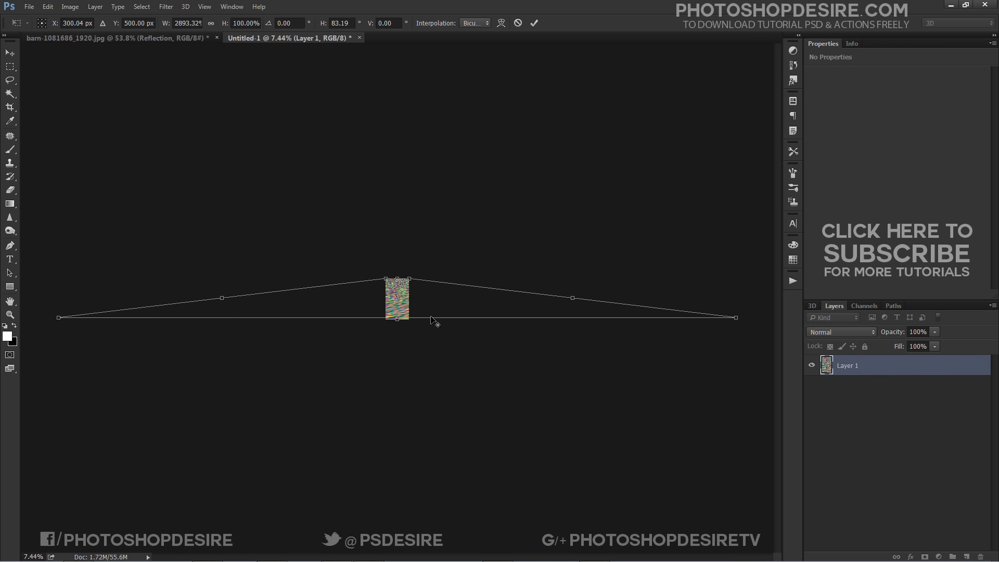
{"action": "key", "text": "ctrl+minus"}
{"action": "left_click_drag", "start_coordinate": [555, 308], "coordinate": [741, 317]}
{"action": "key", "text": "ctrl+plus"}
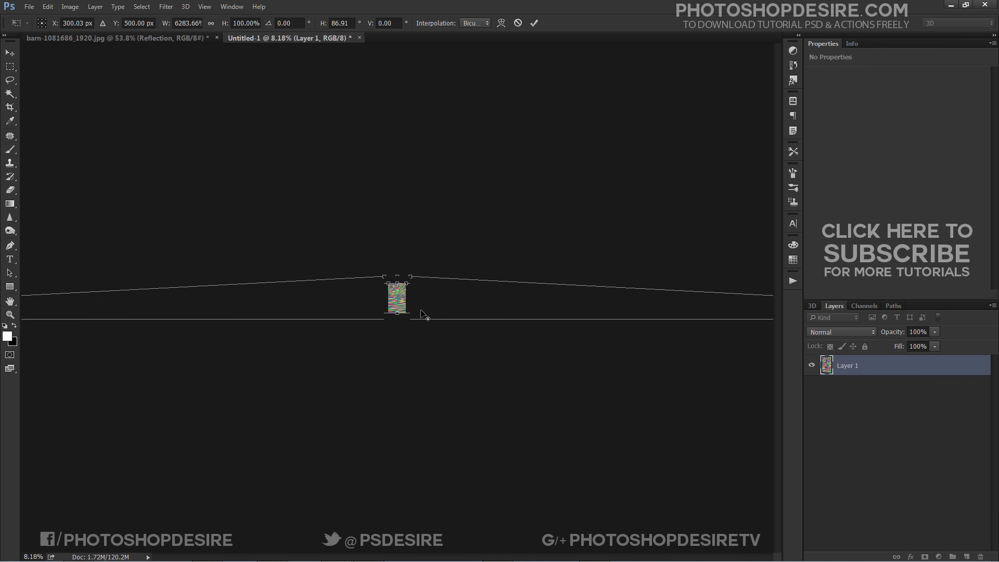
{"action": "key", "text": "ctrl+plus"}
{"action": "key", "text": "ctrl+plus"}
{"action": "key", "text": "ctrl+plus"}
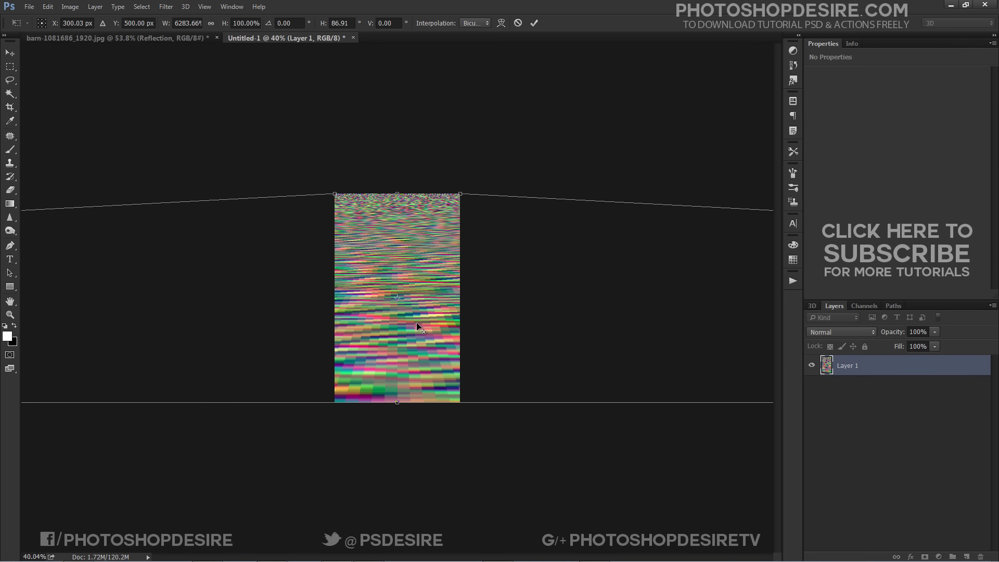
{"action": "key", "text": "ctrl+plus"}
{"action": "key", "text": "ctrl+minus"}
{"action": "key", "text": "ctrl+minus"}
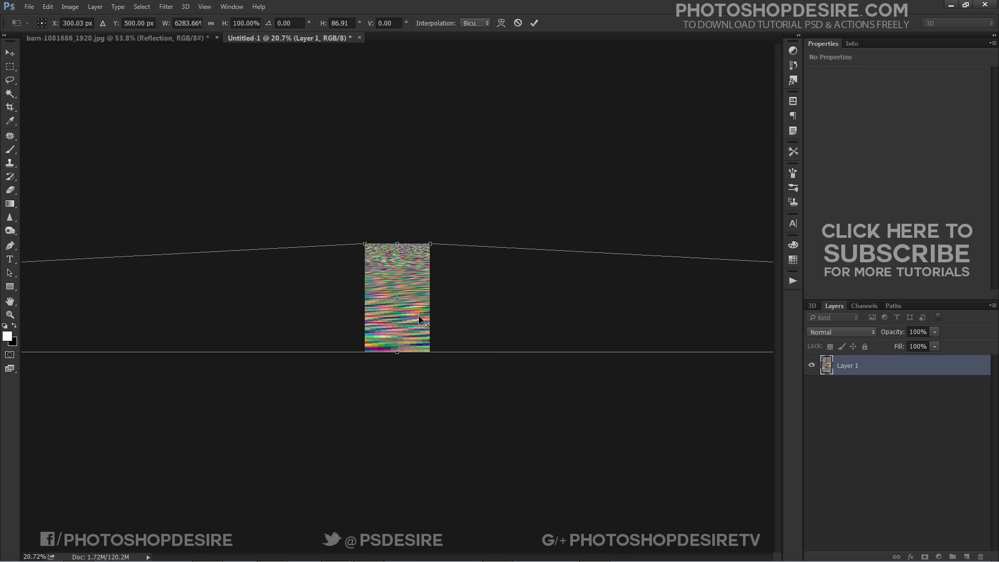
{"action": "key", "text": "ctrl+minus"}
{"action": "left_click", "coordinate": [533, 23]}
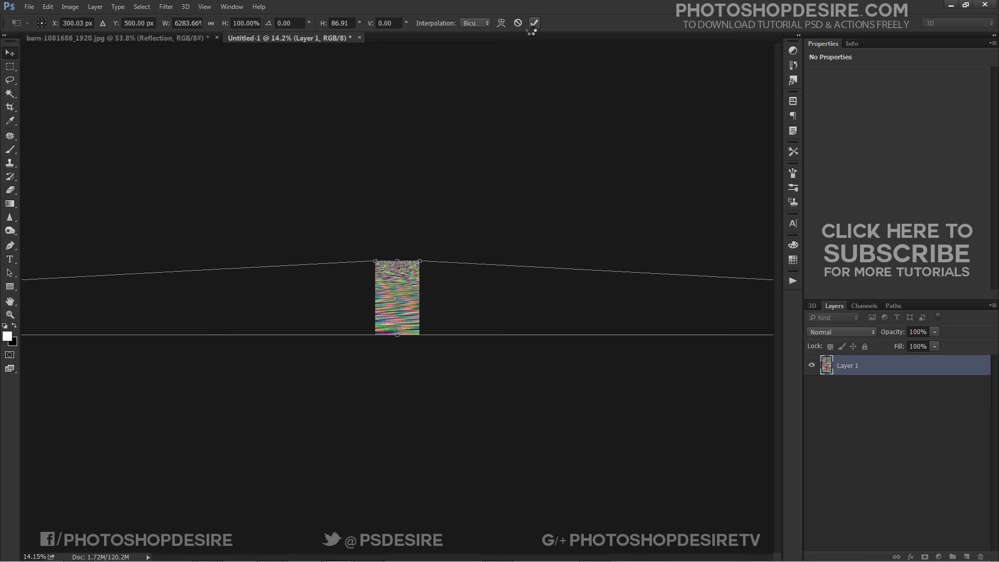
{"action": "key", "text": "ctrl+plus"}
{"action": "key", "text": "ctrl+plus"}
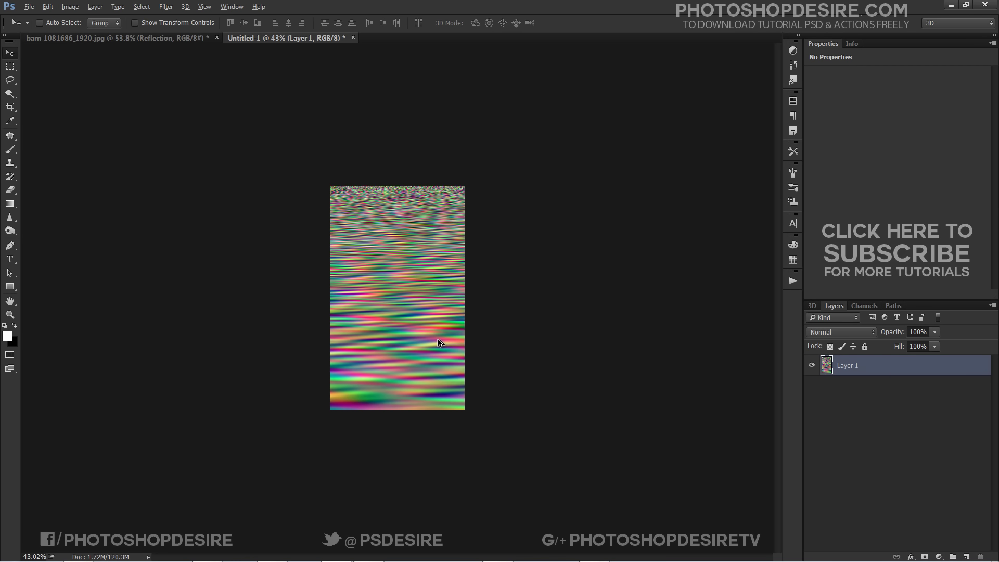
{"action": "scroll", "coordinate": [437, 338], "scroll_direction": "up", "scroll_amount": 2}
{"action": "scroll", "coordinate": [397, 297], "scroll_direction": "down", "scroll_amount": 1}
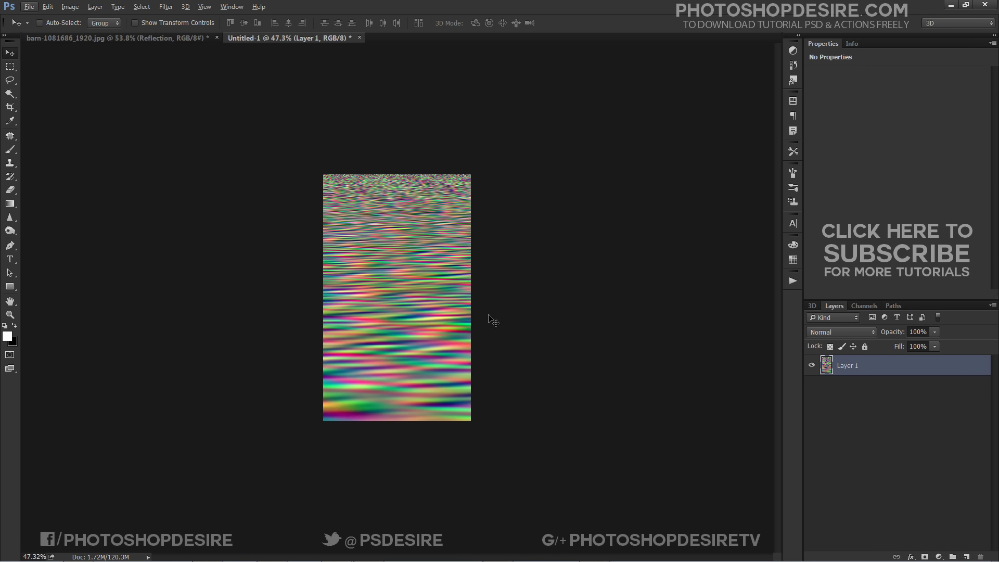
Step: Flatten Layer 1 into a Background and Save As 'water ripples - displace map'
{"action": "right_click", "coordinate": [851, 371]}
{"action": "left_click", "coordinate": [868, 440]}
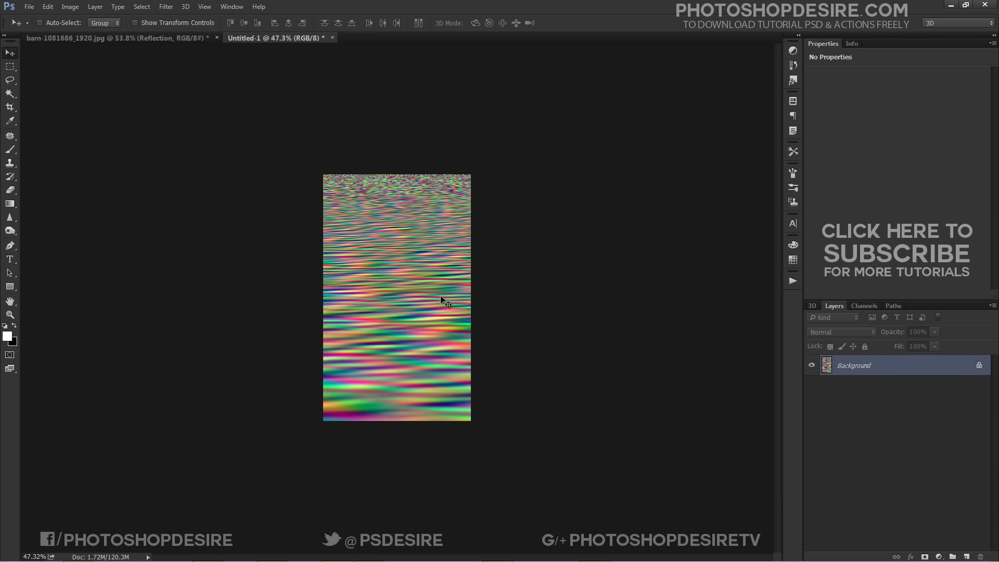
{"action": "left_click", "coordinate": [31, 6]}
{"action": "left_click", "coordinate": [71, 123]}
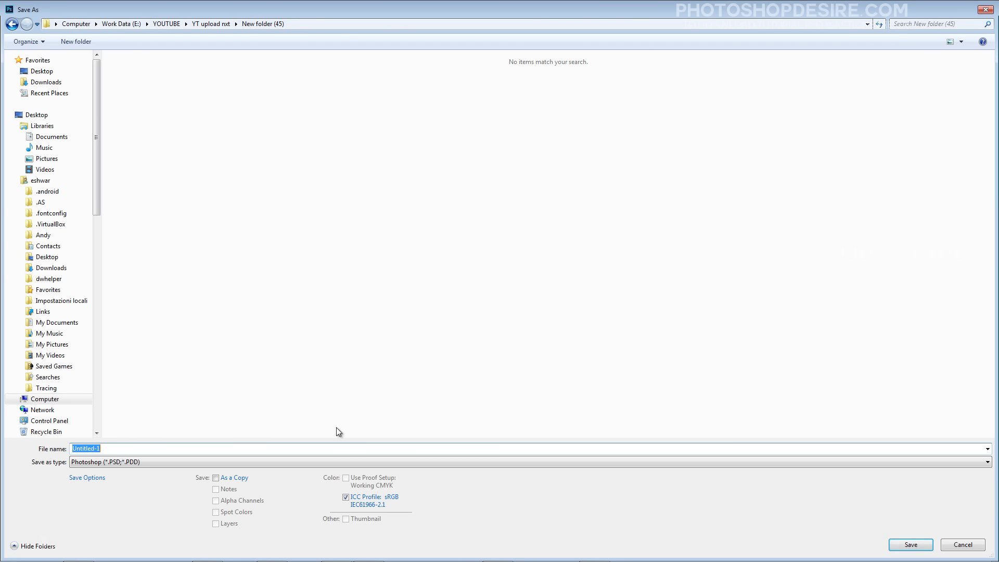
{"action": "type", "text": "water ripples - displace map"}
Step: Save the ripple map PSD, then Displace the barn's reflection (10/40) using that map
{"action": "left_click", "coordinate": [911, 544]}
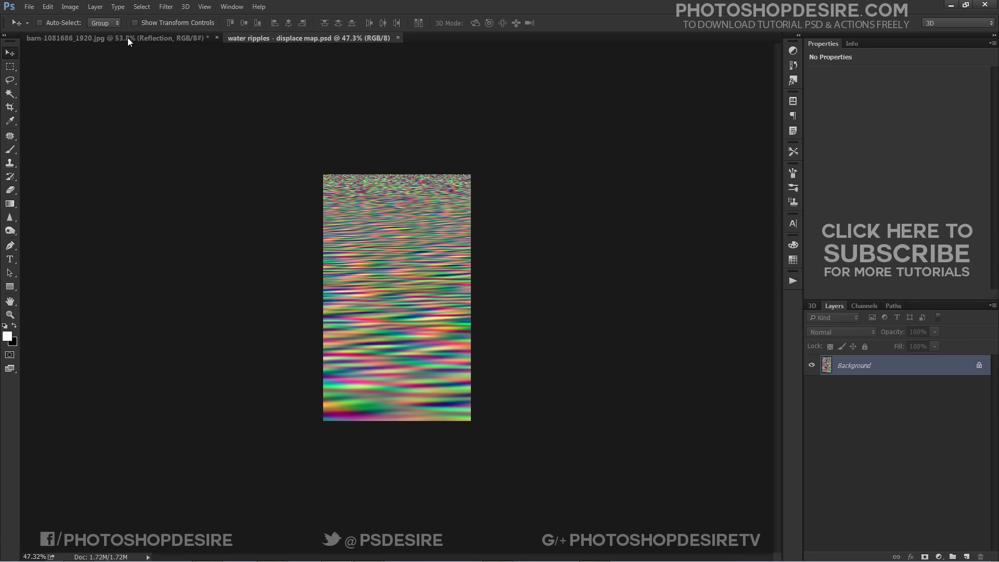
{"action": "left_click", "coordinate": [126, 38]}
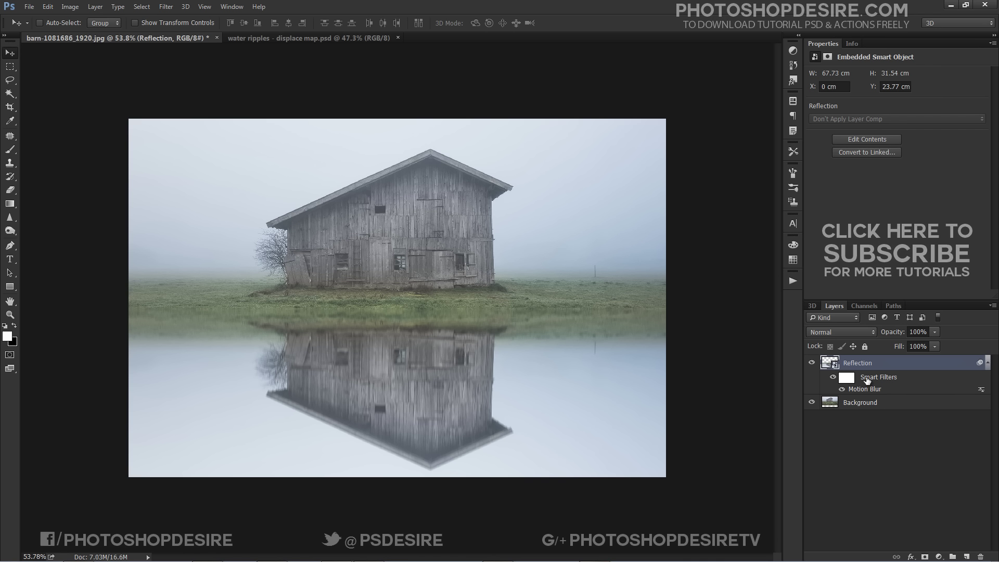
{"action": "left_click", "coordinate": [162, 8]}
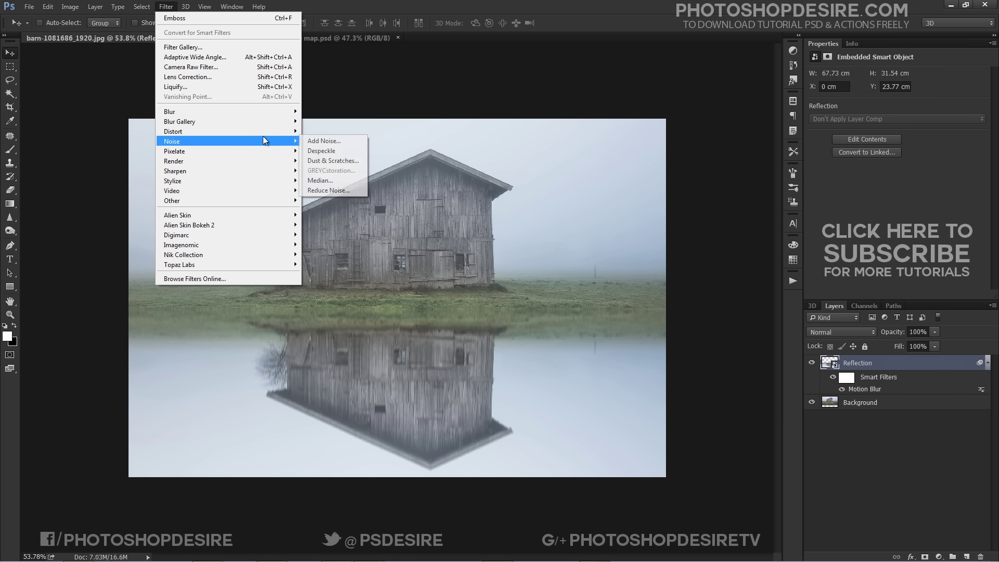
{"action": "mouse_move", "coordinate": [263, 130]}
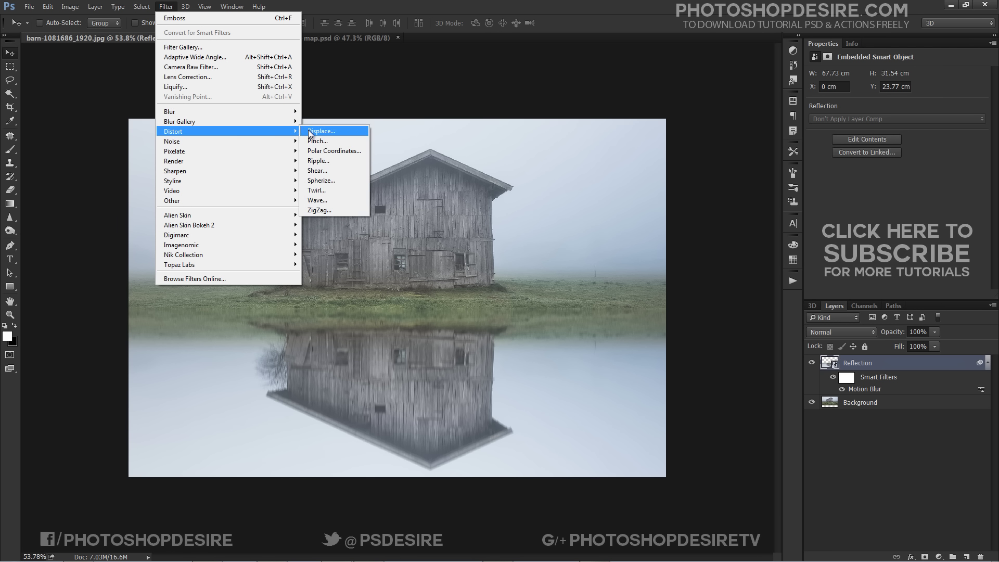
{"action": "left_click", "coordinate": [350, 133]}
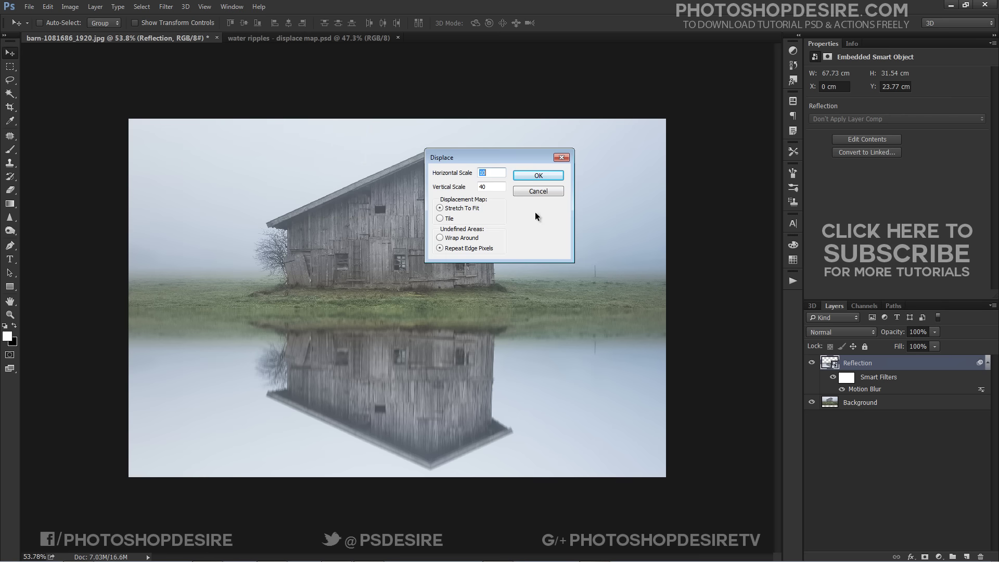
{"action": "left_click", "coordinate": [537, 175]}
{"action": "left_click", "coordinate": [157, 98]}
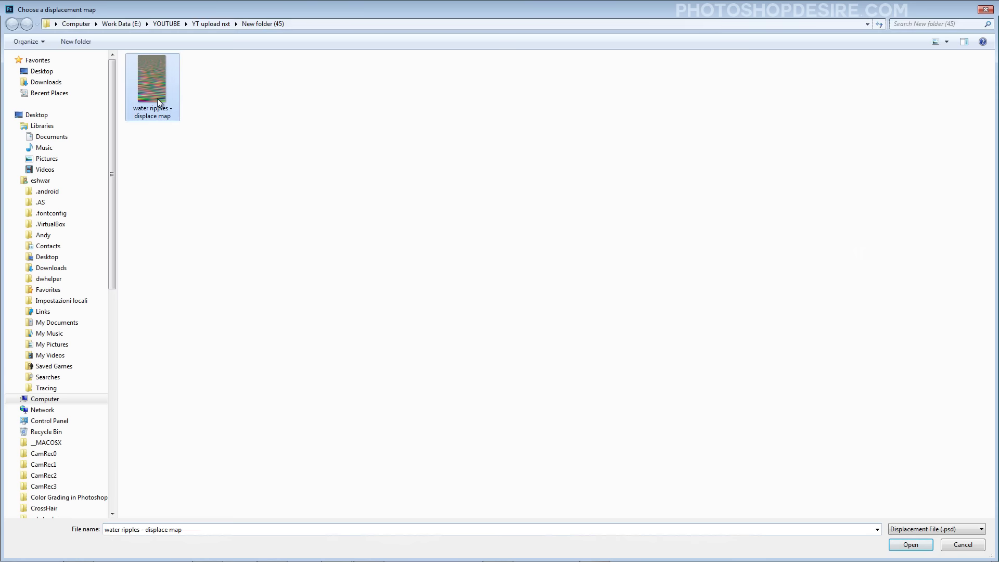
{"action": "left_click", "coordinate": [922, 548]}
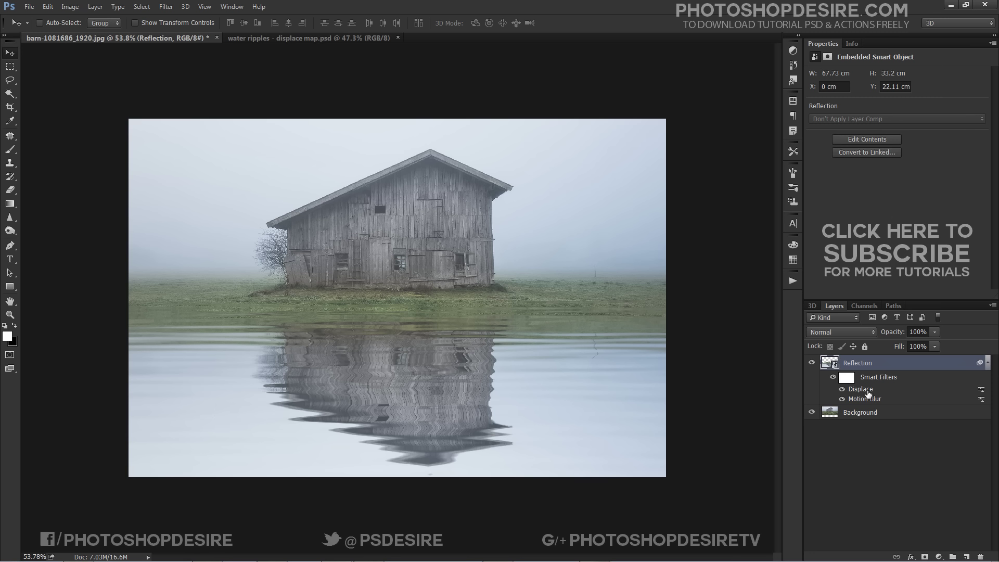
Step: Raise the Displace vertical scale to 70 with the water ripples map, then compare it toggled
{"action": "double_click", "coordinate": [860, 389]}
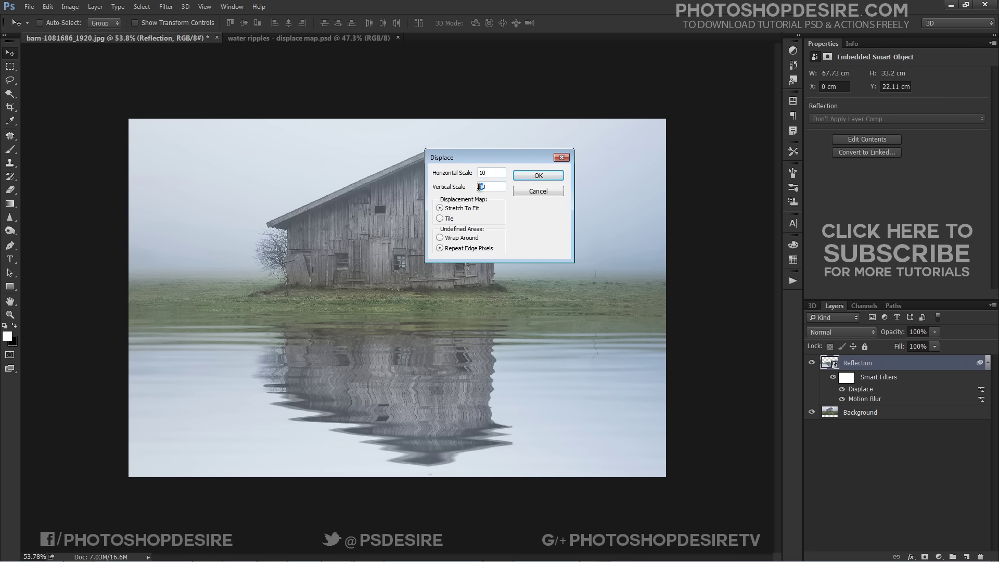
{"action": "left_click_drag", "start_coordinate": [485, 186], "coordinate": [475, 195]}
{"action": "type", "text": "70"}
{"action": "left_click", "coordinate": [538, 176]}
{"action": "left_click", "coordinate": [151, 79]}
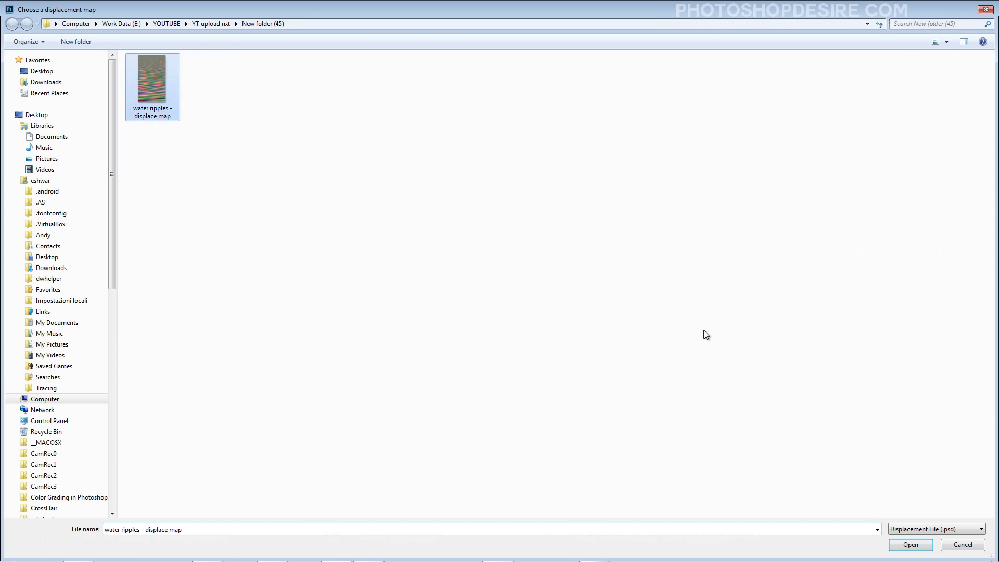
{"action": "left_click", "coordinate": [923, 541]}
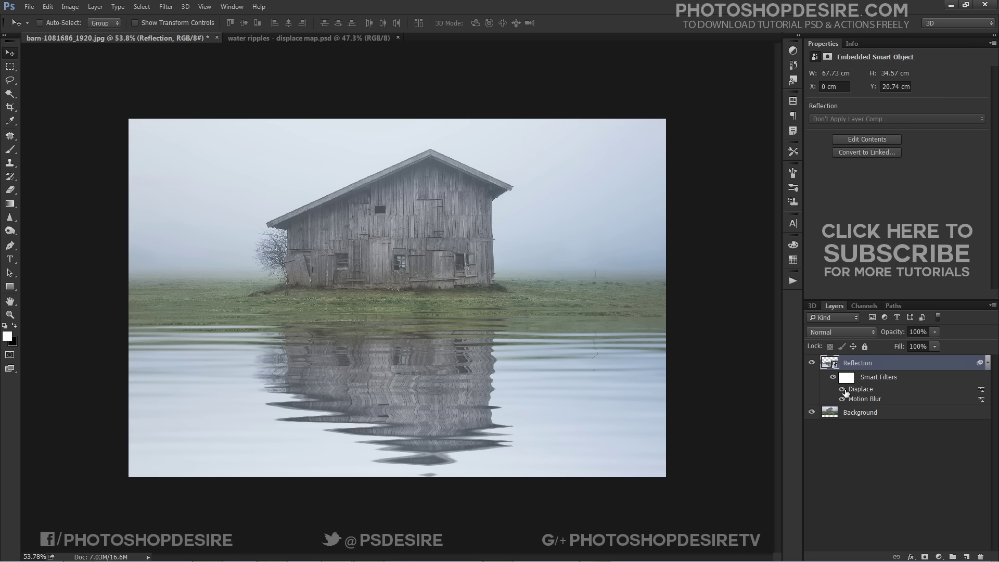
{"action": "left_click", "coordinate": [841, 389]}
{"action": "left_click", "coordinate": [842, 389]}
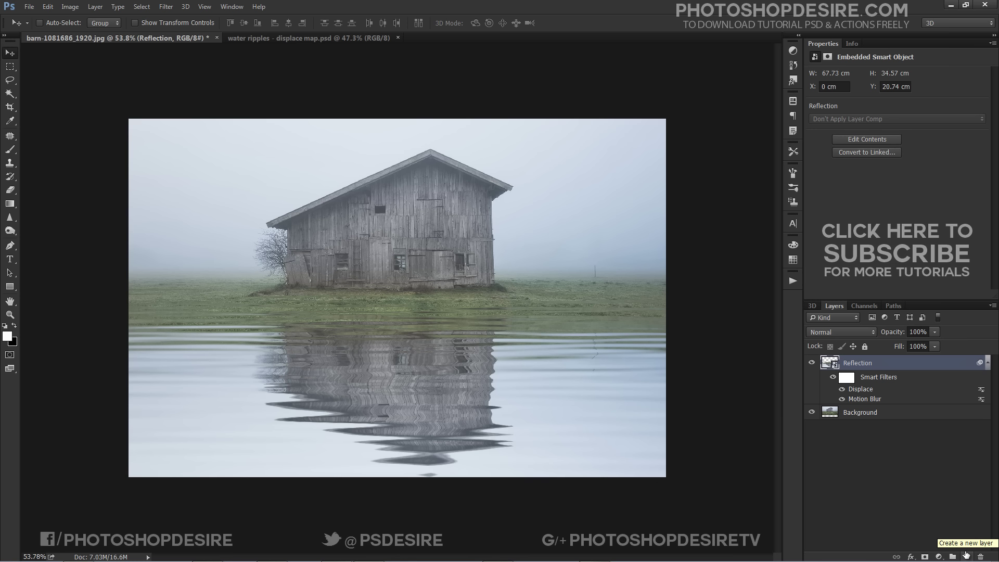
Step: Add a new layer with a reflected gradient band along the waterline, inverted to dark
{"action": "left_click", "coordinate": [966, 554]}
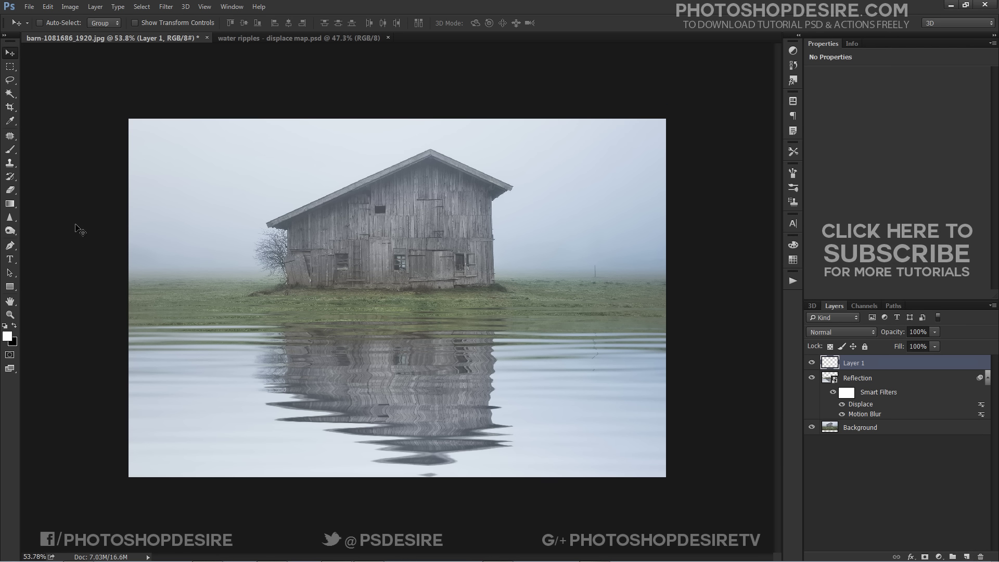
{"action": "left_click", "coordinate": [11, 204]}
{"action": "left_click", "coordinate": [38, 203]}
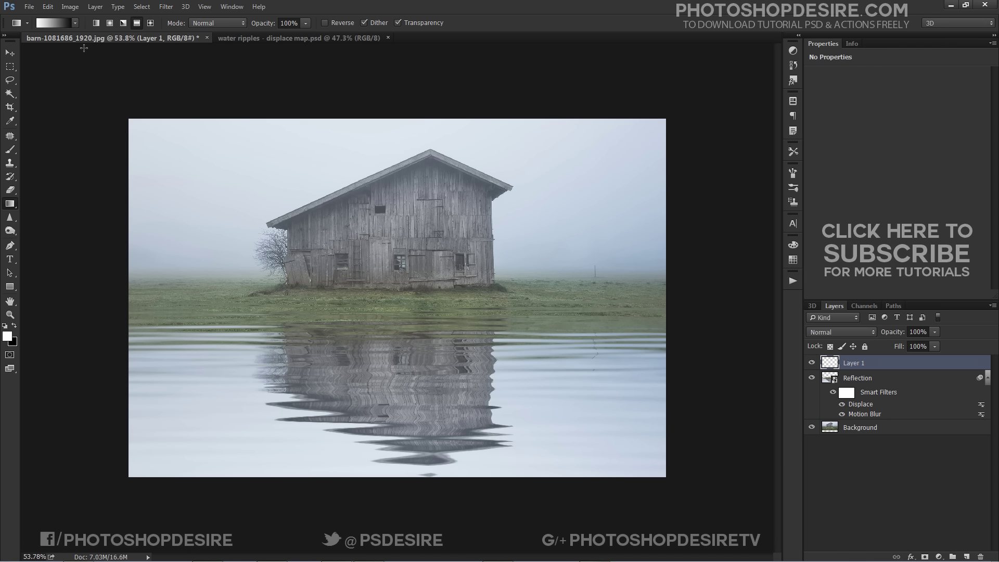
{"action": "left_click", "coordinate": [136, 23]}
{"action": "left_click_drag", "start_coordinate": [401, 296], "coordinate": [405, 297]}
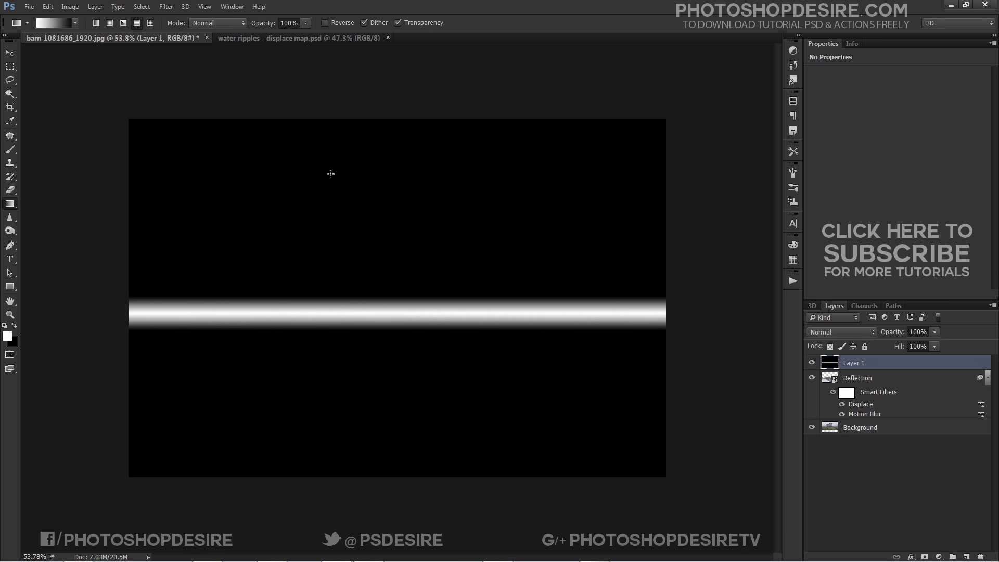
{"action": "left_click", "coordinate": [69, 6]}
{"action": "mouse_move", "coordinate": [133, 21]}
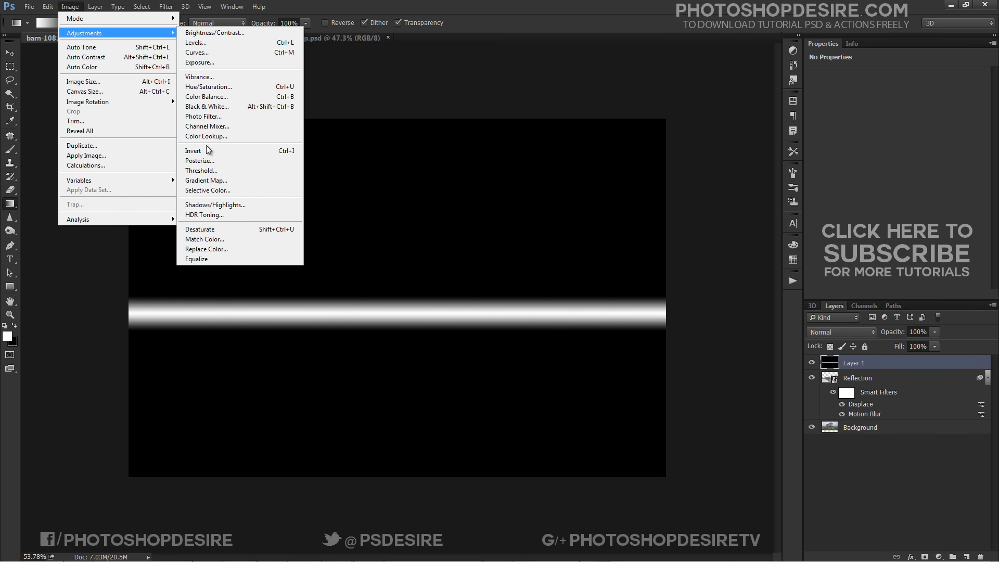
{"action": "left_click", "coordinate": [210, 152]}
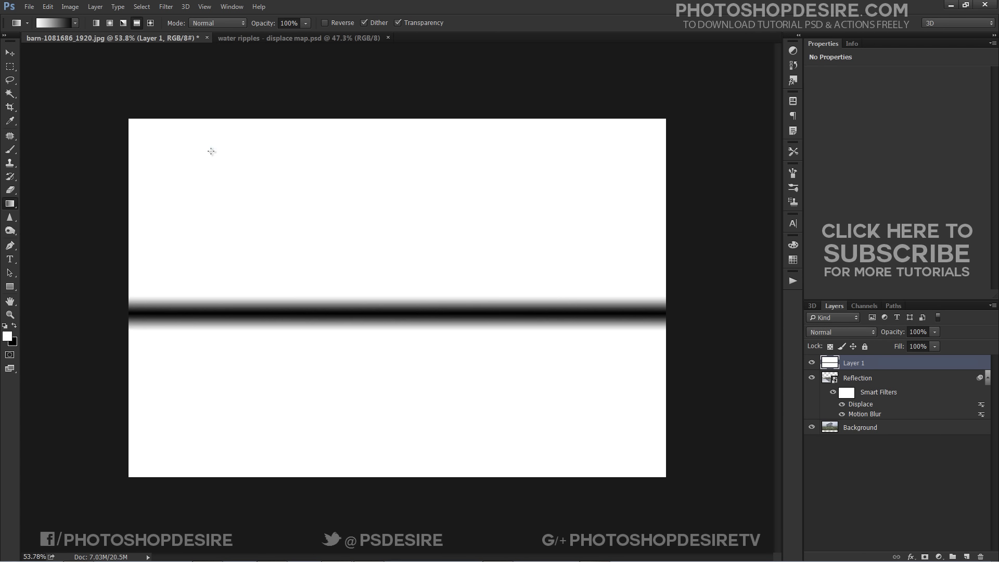
Step: Set the band layer to Multiply at 20% opacity and rename it shadow
{"action": "left_click", "coordinate": [843, 331]}
{"action": "left_click", "coordinate": [826, 114]}
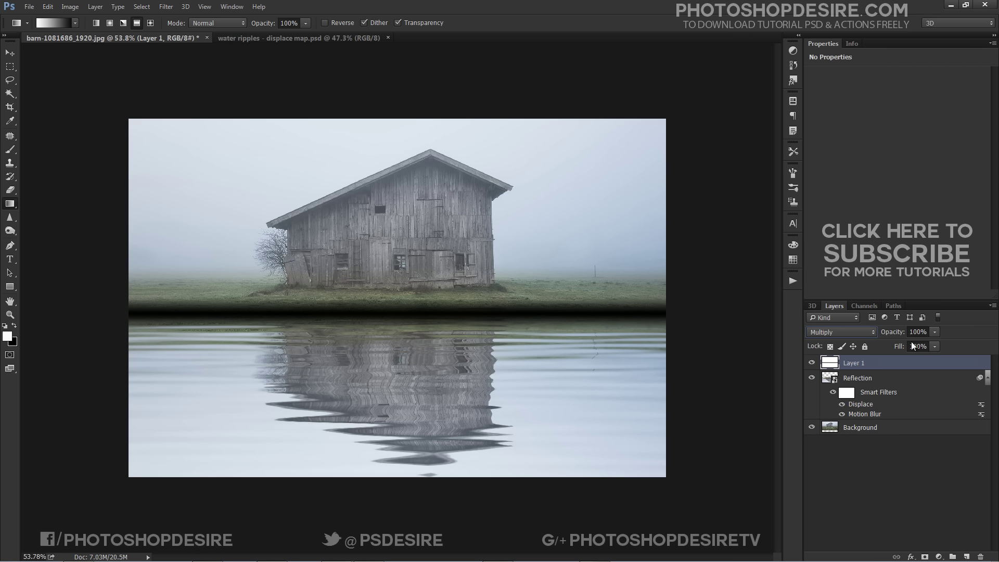
{"action": "left_click", "coordinate": [934, 332]}
{"action": "left_click", "coordinate": [884, 343]}
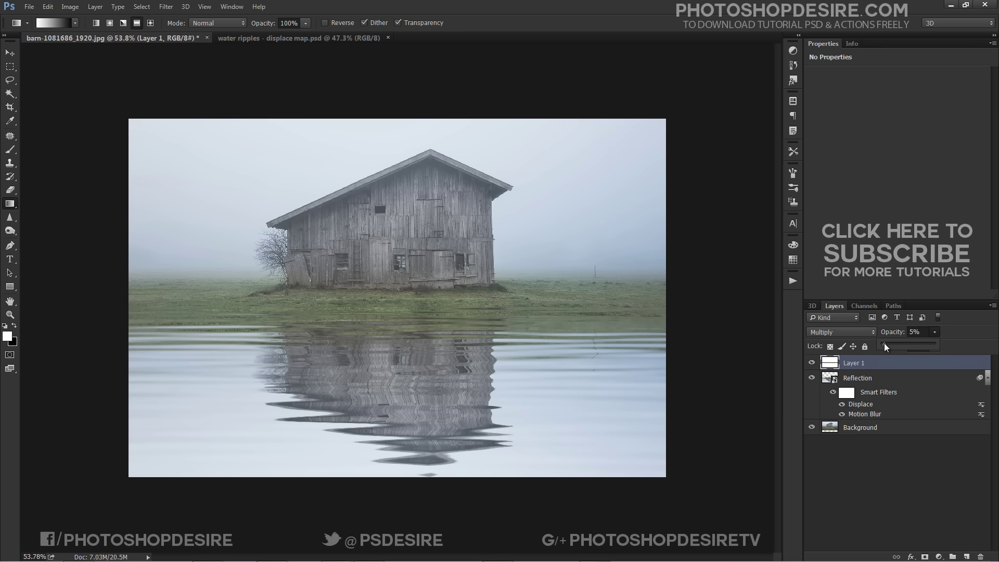
{"action": "left_click_drag", "start_coordinate": [890, 343], "coordinate": [895, 345]}
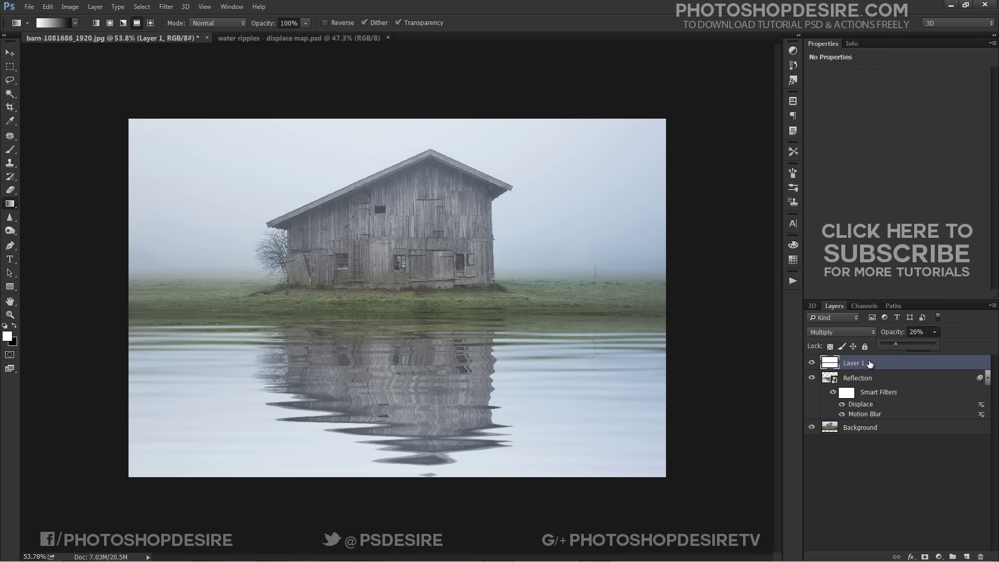
{"action": "left_click", "coordinate": [917, 335]}
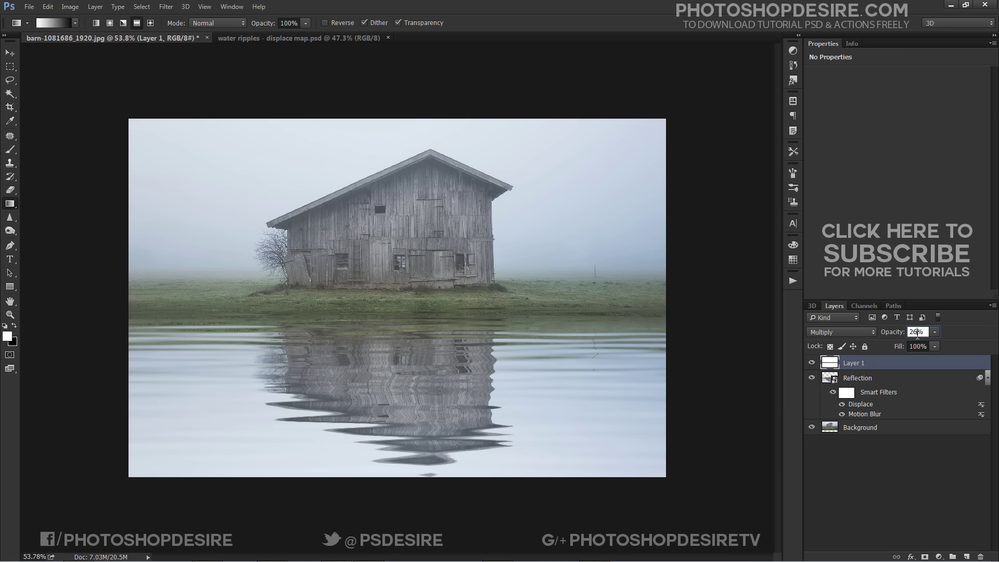
{"action": "left_click", "coordinate": [911, 509]}
{"action": "double_click", "coordinate": [853, 363]}
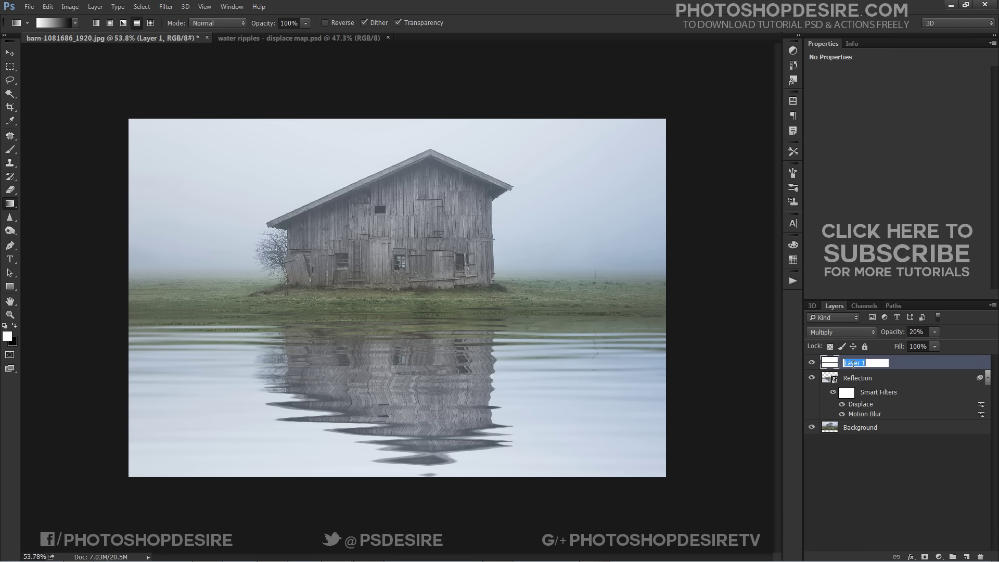
{"action": "type", "text": "shadow"}
Step: Add a new layer above shadow with a linear white gradient rising from the image bottom
{"action": "left_click", "coordinate": [884, 442]}
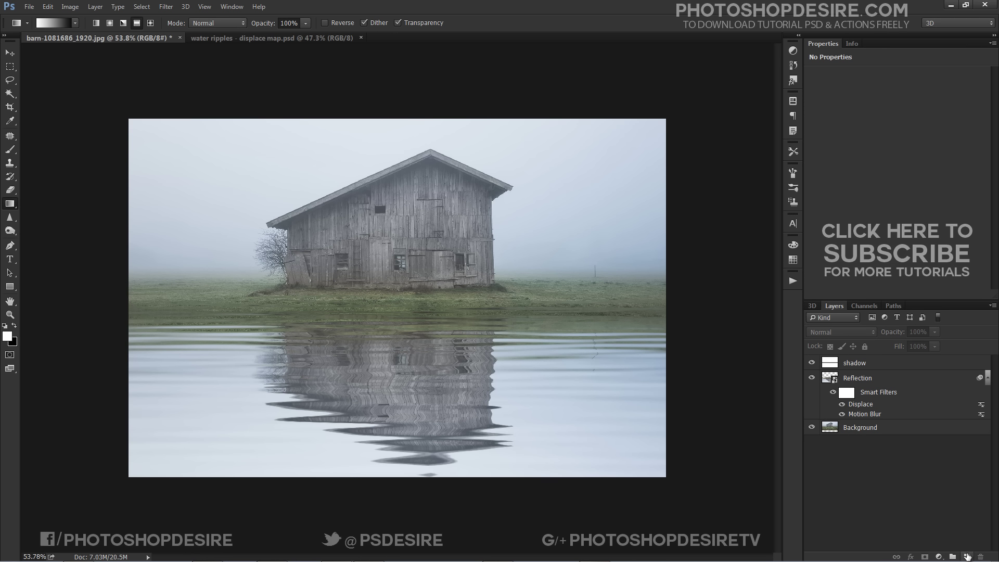
{"action": "left_click", "coordinate": [966, 556]}
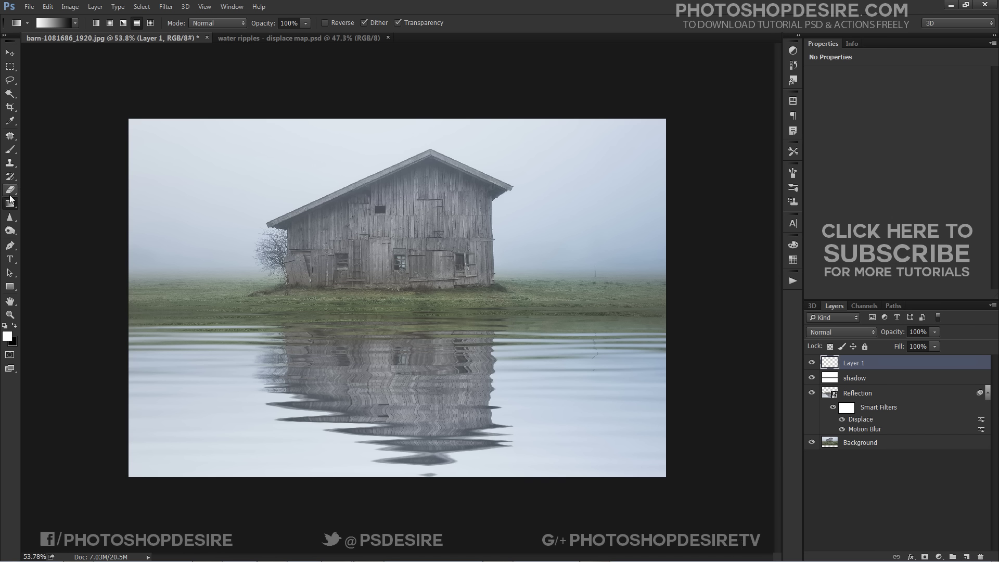
{"action": "left_click", "coordinate": [99, 23]}
{"action": "left_click_drag", "start_coordinate": [415, 445], "coordinate": [407, 364]}
{"action": "key", "text": "ctrl+z"}
{"action": "left_click_drag", "start_coordinate": [420, 474], "coordinate": [416, 412]}
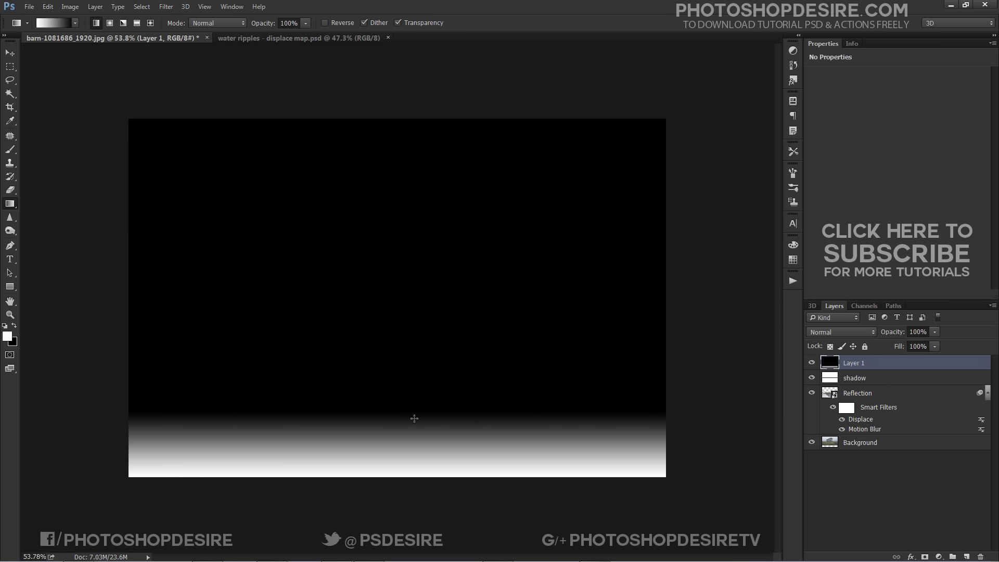
Step: Set the gradient layer to Screen at 64% opacity and rename it Haze
{"action": "left_click", "coordinate": [849, 333]}
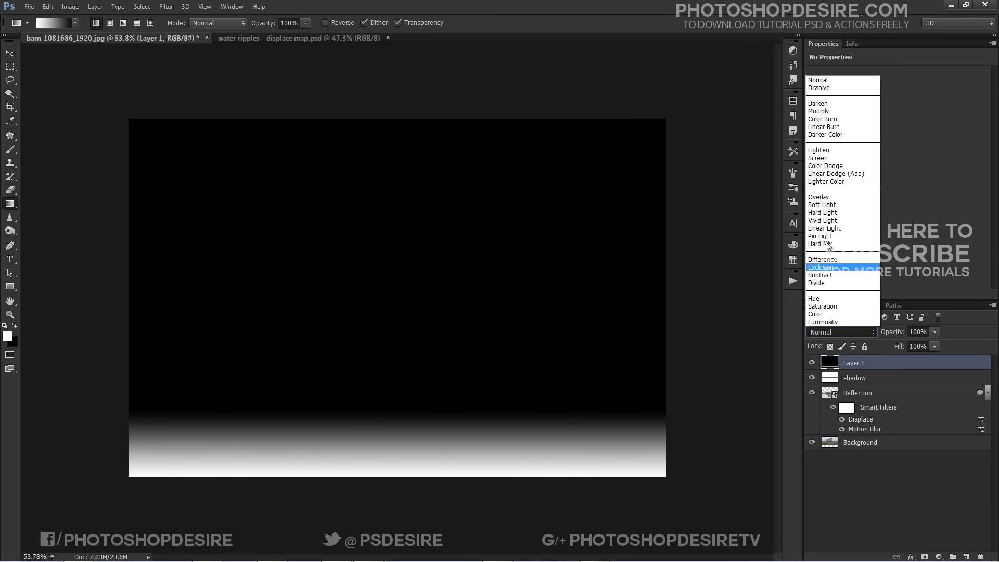
{"action": "left_click", "coordinate": [816, 163]}
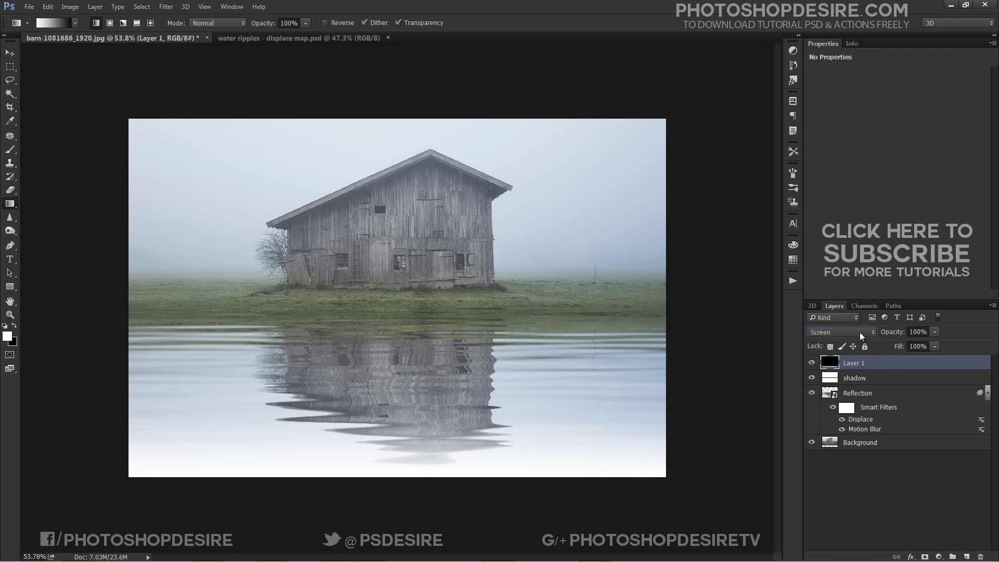
{"action": "left_click", "coordinate": [934, 332]}
{"action": "left_click", "coordinate": [915, 345]}
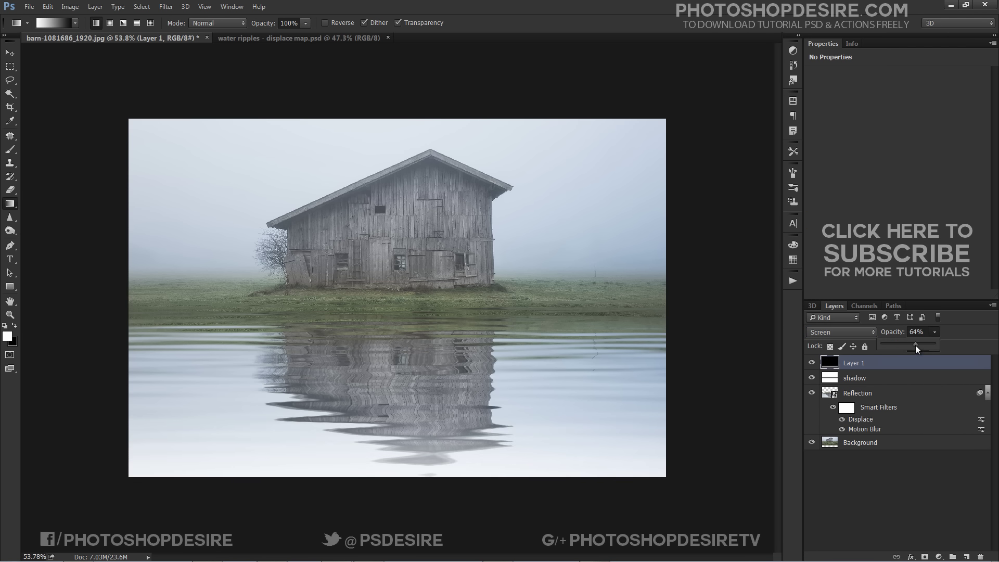
{"action": "left_click_drag", "start_coordinate": [901, 345], "coordinate": [915, 345]}
{"action": "double_click", "coordinate": [870, 363]}
{"action": "type", "text": "Haze"}
{"action": "left_click", "coordinate": [884, 490]}
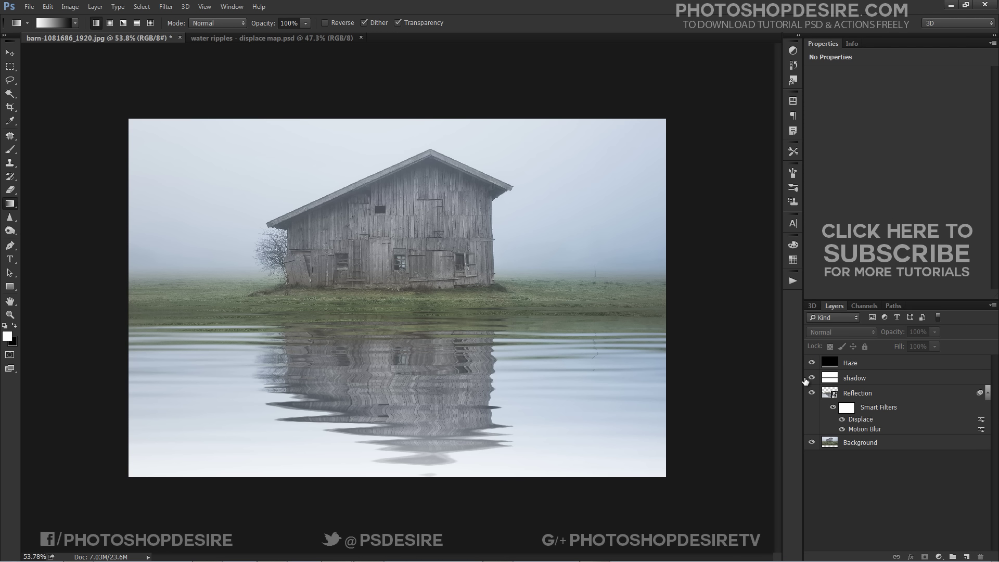
Step: Toggle the Haze and shadow layers' visibility to compare their effect
{"action": "left_click", "coordinate": [811, 363]}
{"action": "left_click", "coordinate": [811, 362]}
{"action": "left_click", "coordinate": [811, 378]}
{"action": "left_click", "coordinate": [811, 363]}
{"action": "left_click", "coordinate": [812, 363]}
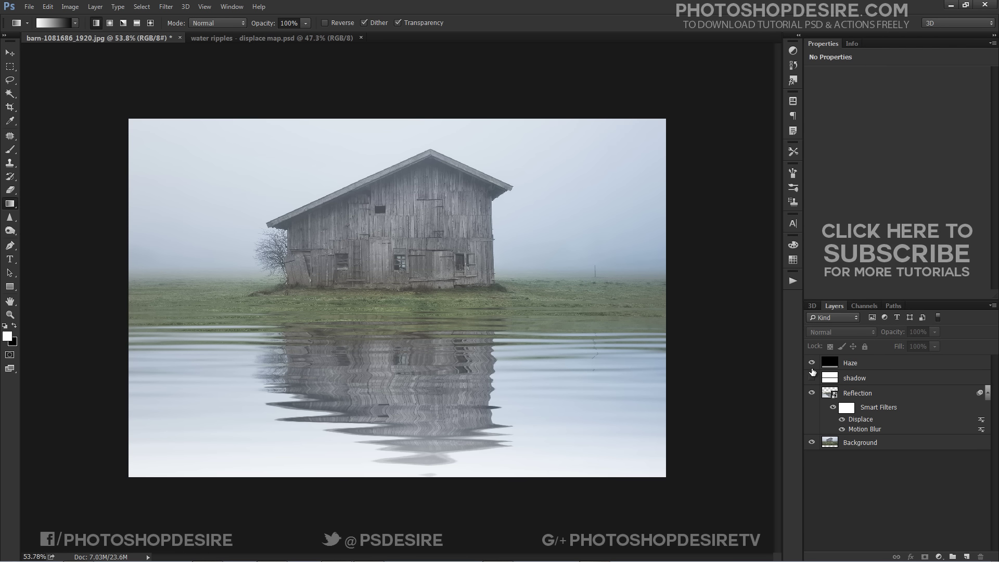
{"action": "left_click", "coordinate": [811, 377]}
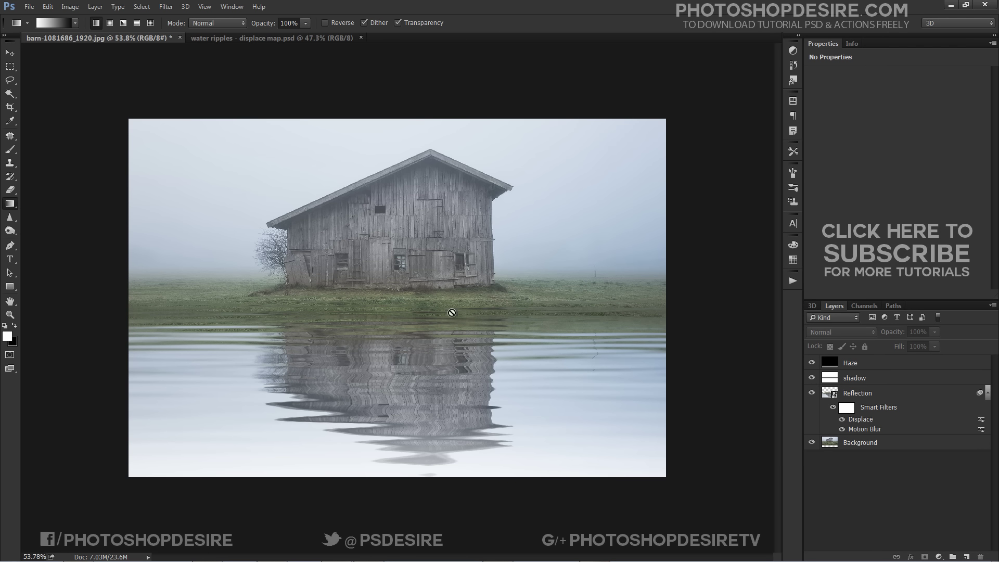
Step: Add a Vibrance adjustment layer above Haze with Vibrance set to +100
{"action": "left_click", "coordinate": [851, 368]}
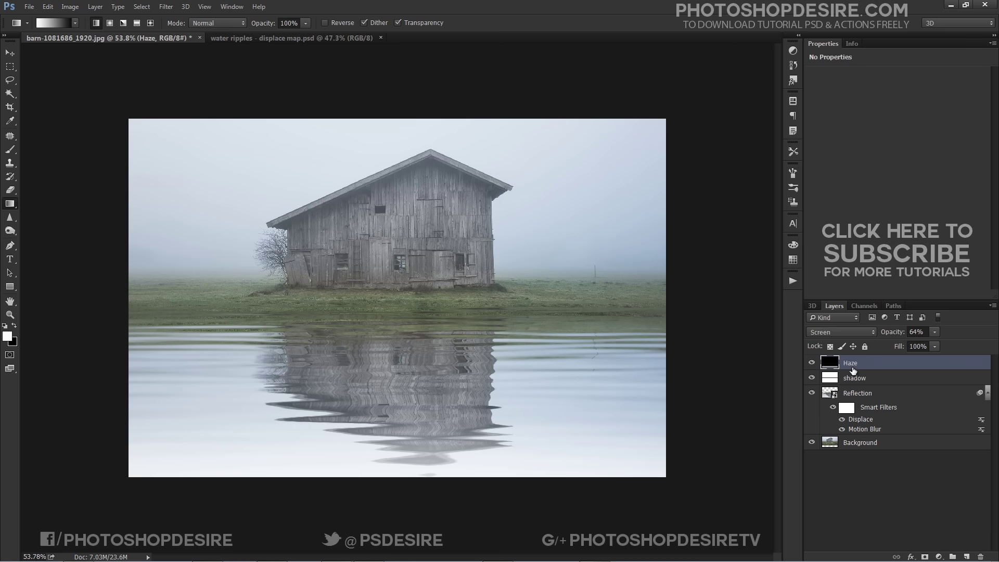
{"action": "left_click", "coordinate": [938, 556]}
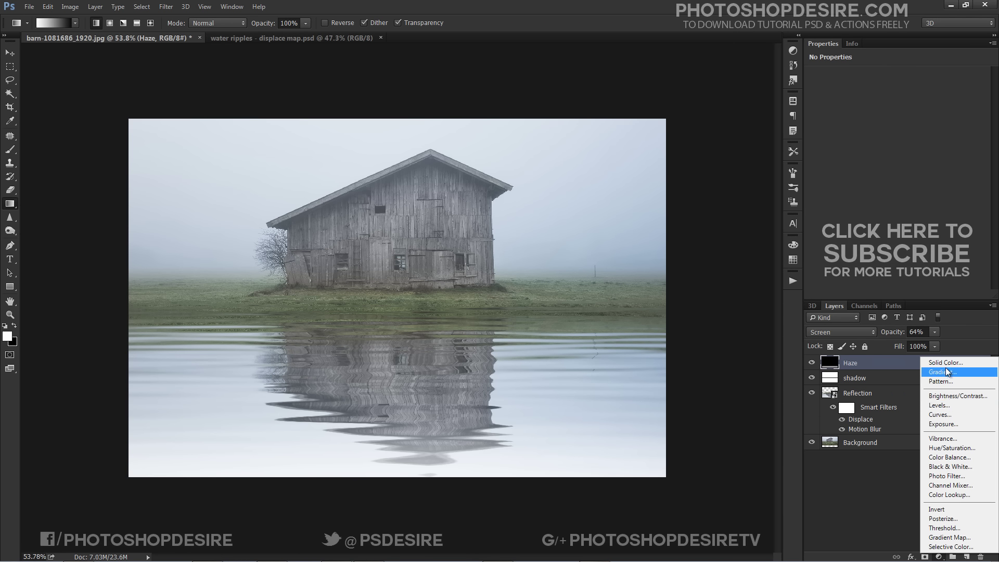
{"action": "left_click", "coordinate": [938, 425]}
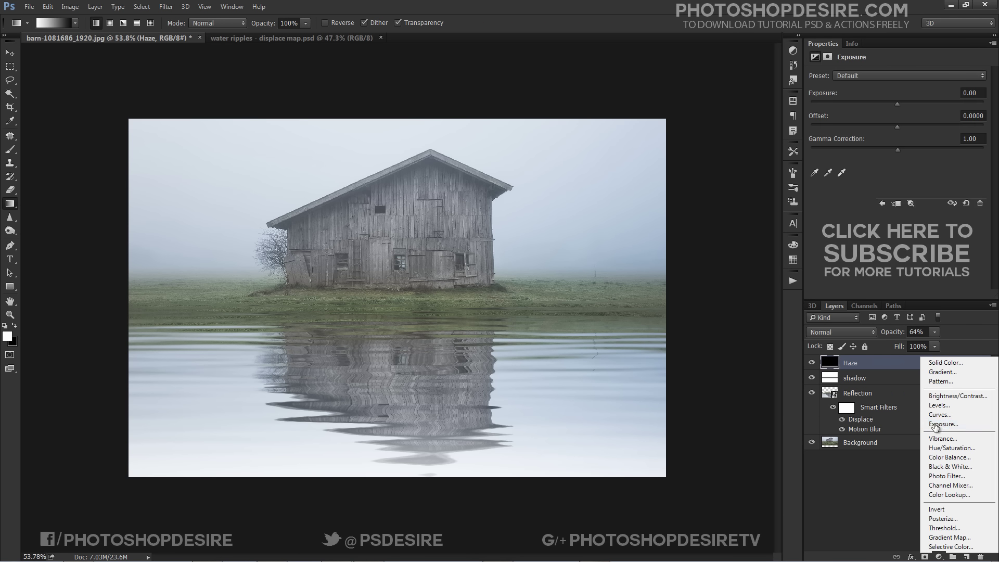
{"action": "key", "text": "ctrl+z"}
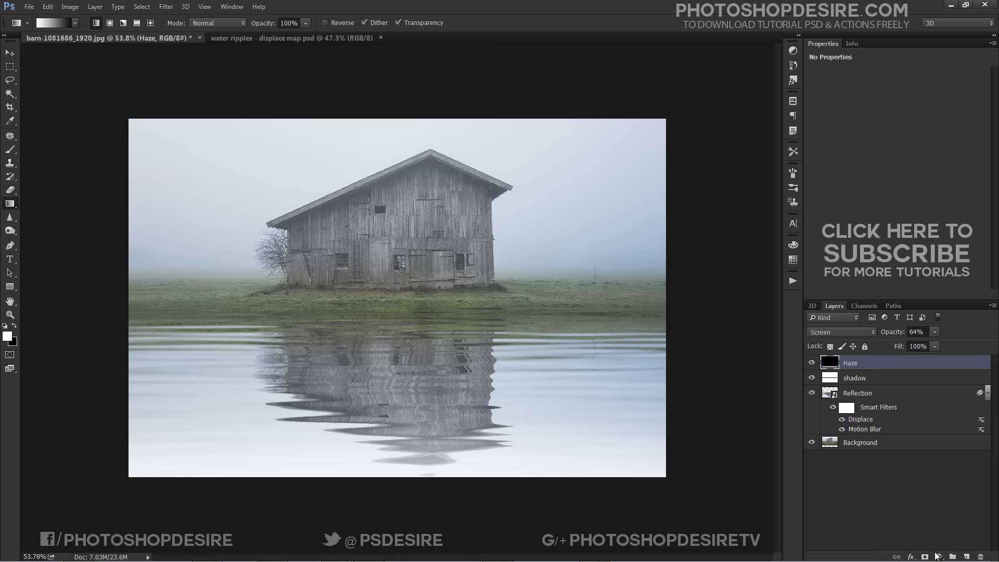
{"action": "left_click", "coordinate": [939, 556]}
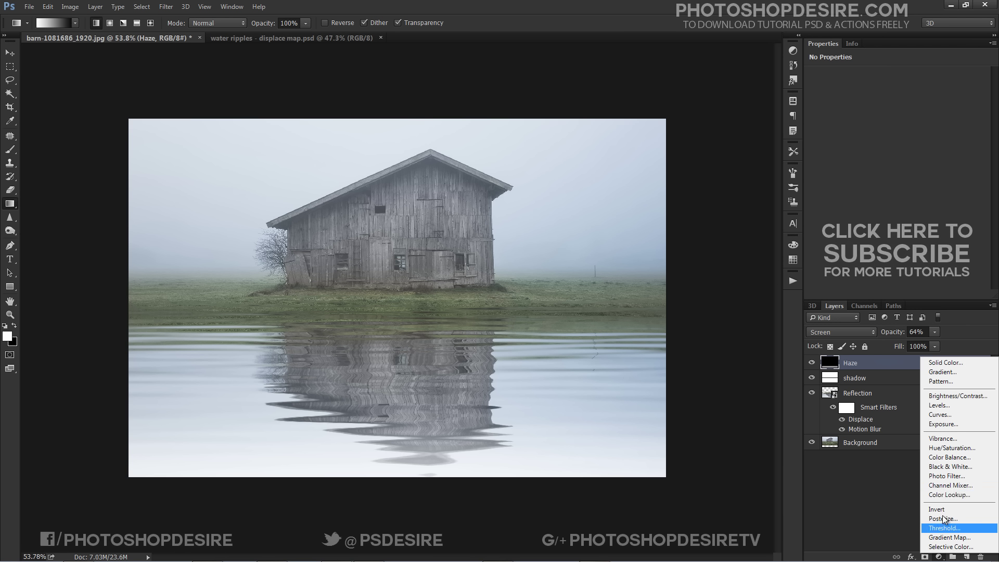
{"action": "left_click", "coordinate": [946, 439]}
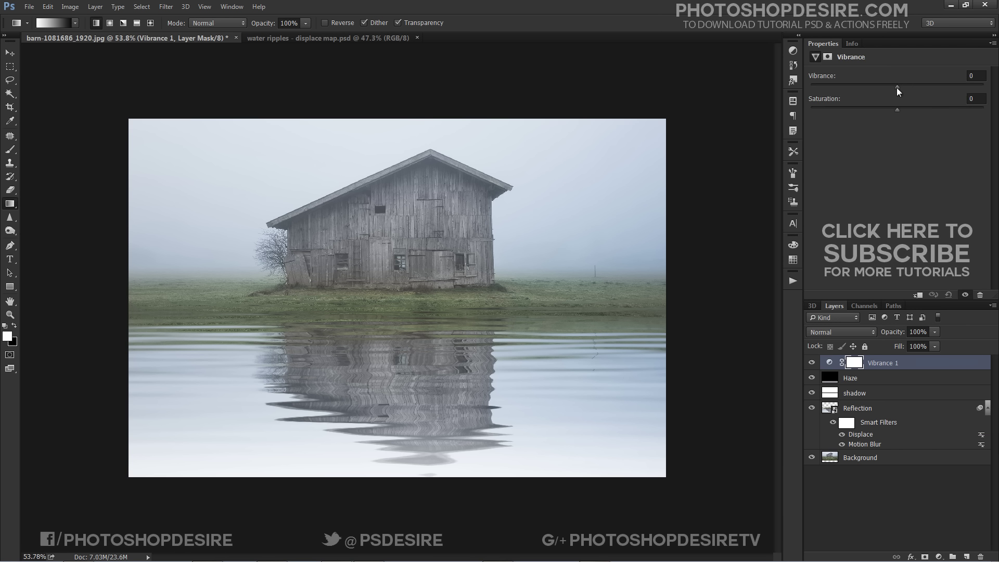
{"action": "left_click_drag", "start_coordinate": [897, 87], "coordinate": [918, 90]}
{"action": "left_click_drag", "start_coordinate": [982, 97], "coordinate": [995, 96]}
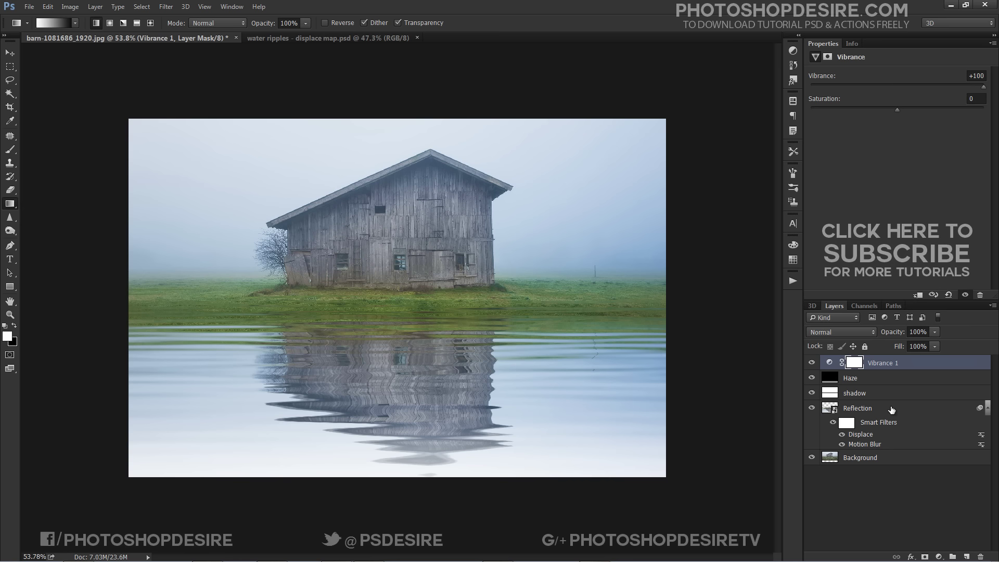
Step: Mask Vibrance 1 with a black-to-white gradient drawn up from the image bottom
{"action": "left_click", "coordinate": [856, 364]}
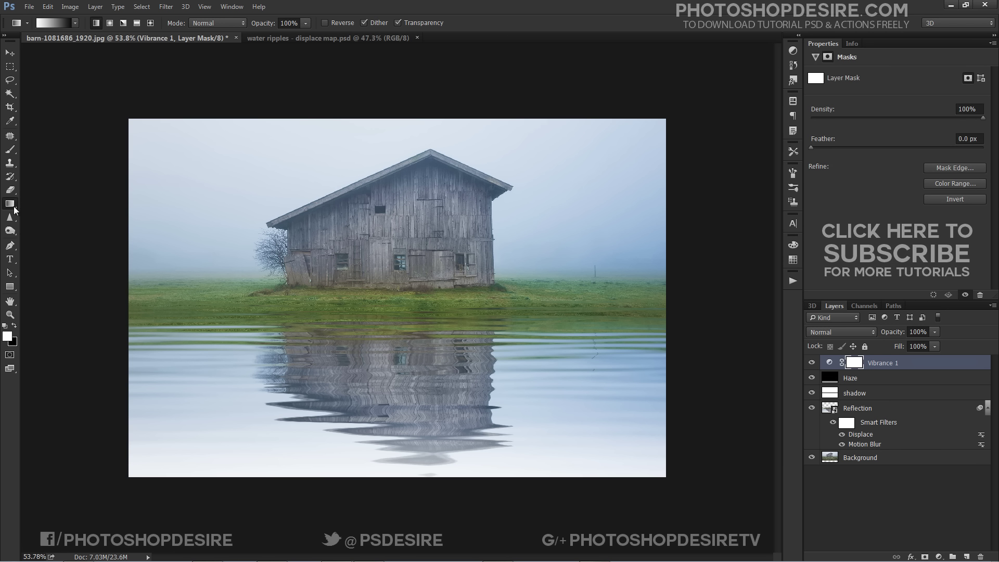
{"action": "left_click_drag", "start_coordinate": [14, 206], "coordinate": [30, 207]}
{"action": "left_click_drag", "start_coordinate": [408, 476], "coordinate": [393, 119]}
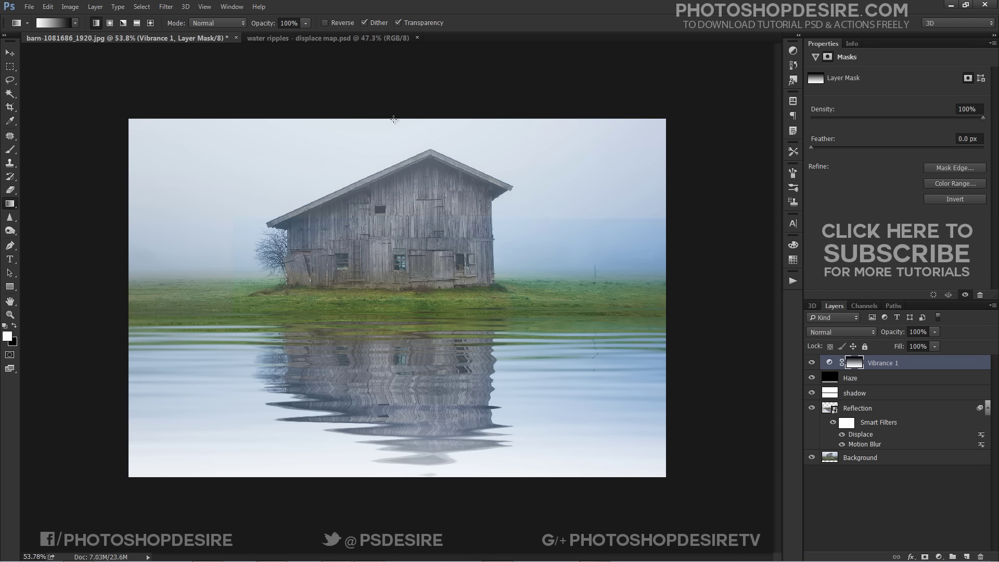
{"action": "key", "text": "ctrl+z"}
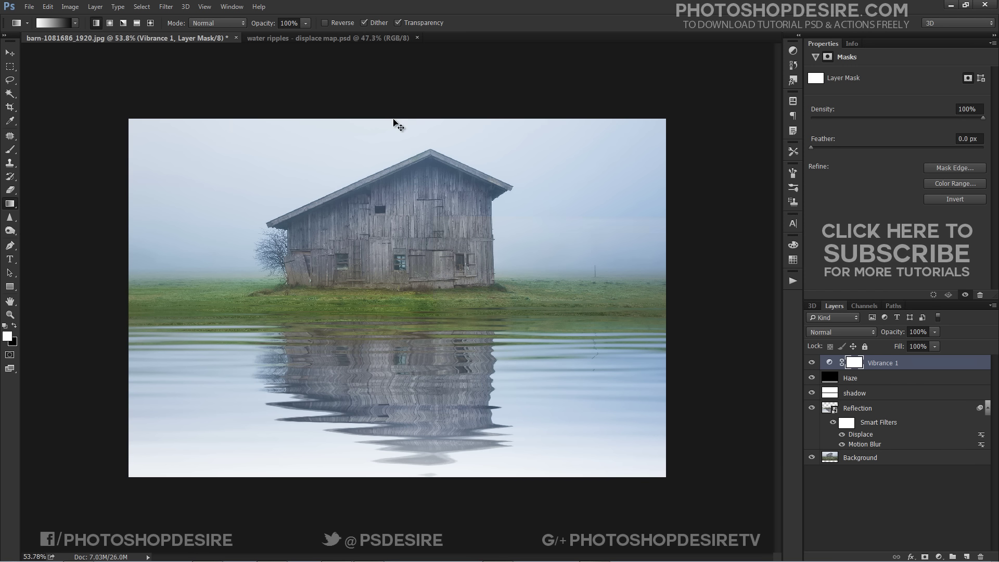
{"action": "left_click", "coordinate": [15, 326]}
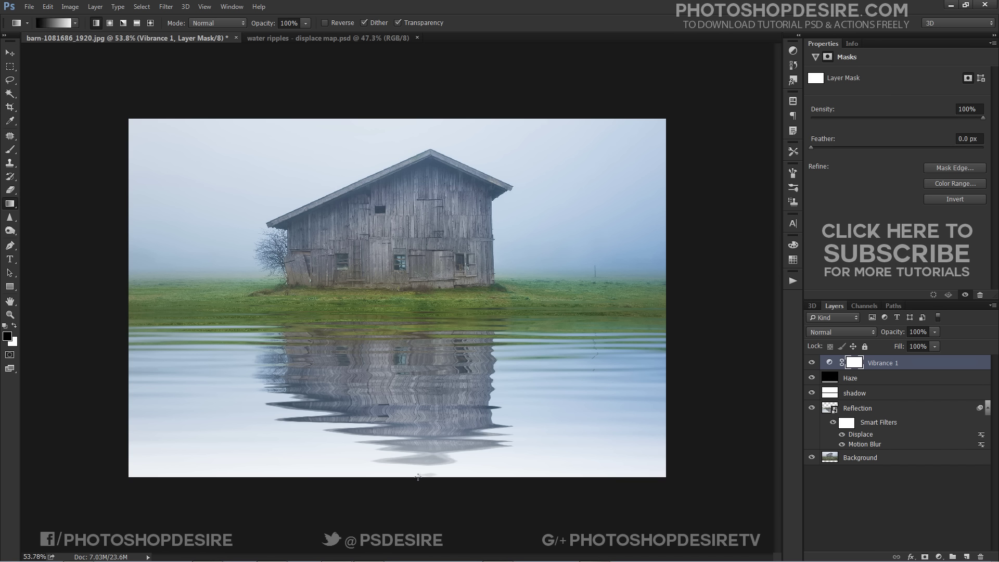
{"action": "left_click_drag", "start_coordinate": [418, 476], "coordinate": [381, 120]}
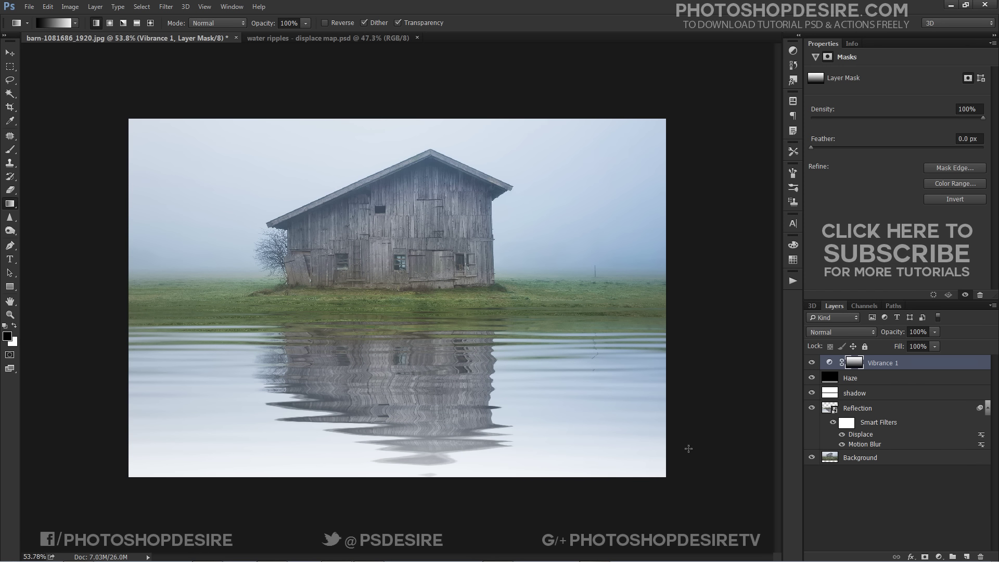
{"action": "left_click", "coordinate": [811, 363]}
{"action": "left_click", "coordinate": [811, 362]}
{"action": "left_click", "coordinate": [842, 444]}
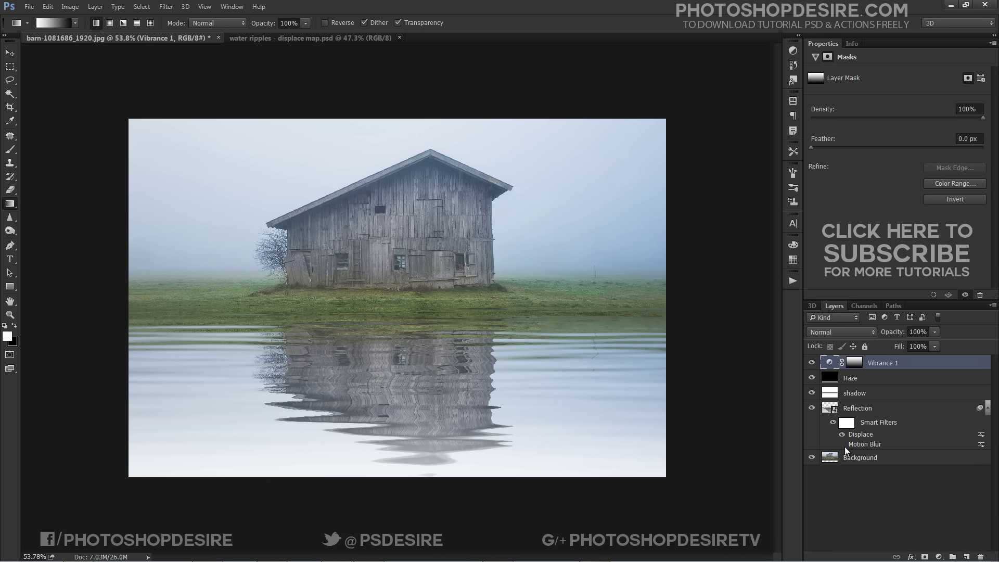
Step: Compare Motion Blur, Haze and shadow visibility, and nudge the shadow layer slightly downward
{"action": "left_click", "coordinate": [844, 446]}
{"action": "left_click", "coordinate": [811, 378]}
{"action": "left_click", "coordinate": [812, 378]}
{"action": "left_click", "coordinate": [812, 393]}
{"action": "left_click", "coordinate": [812, 393]}
{"action": "left_click", "coordinate": [864, 392]}
{"action": "left_click", "coordinate": [10, 53]}
{"action": "left_click_drag", "start_coordinate": [457, 396], "coordinate": [456, 411]}
{"action": "left_click", "coordinate": [812, 393]}
{"action": "left_click", "coordinate": [811, 393]}
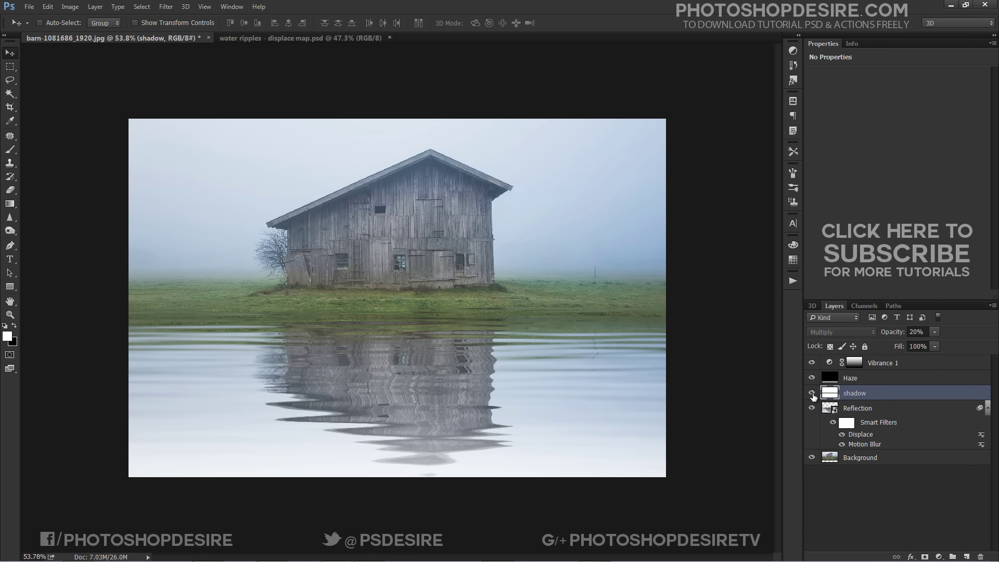
Step: Lower the shadow layer's opacity to 15% and compare it toggled off and on
{"action": "left_click", "coordinate": [916, 332]}
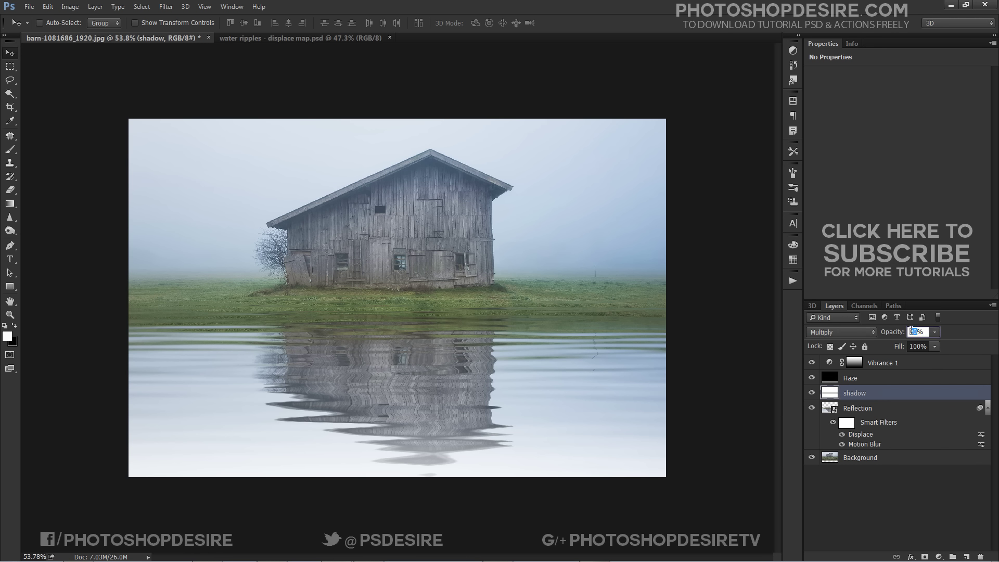
{"action": "type", "text": "15"}
{"action": "left_click", "coordinate": [895, 488]}
{"action": "left_click", "coordinate": [811, 393]}
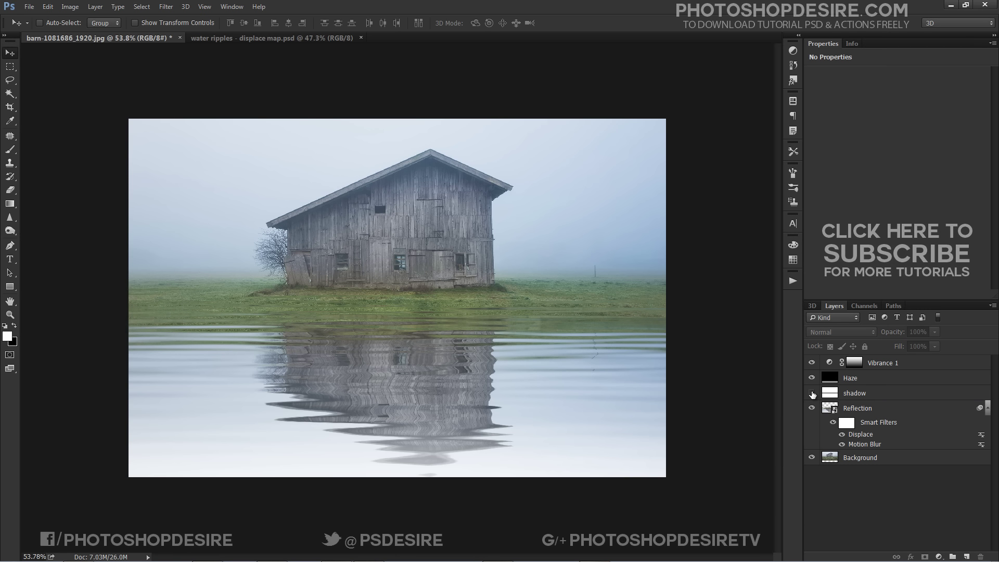
{"action": "left_click", "coordinate": [811, 393]}
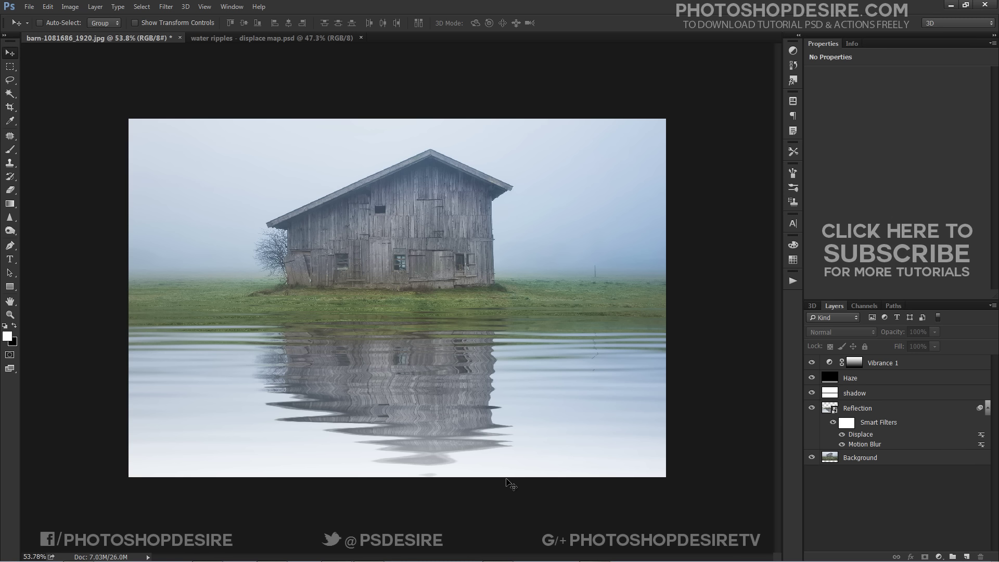
{"action": "left_click", "coordinate": [812, 458], "text": "alt"}
{"action": "left_click", "coordinate": [811, 458], "text": "alt"}
{"action": "left_click", "coordinate": [811, 458], "text": "alt"}
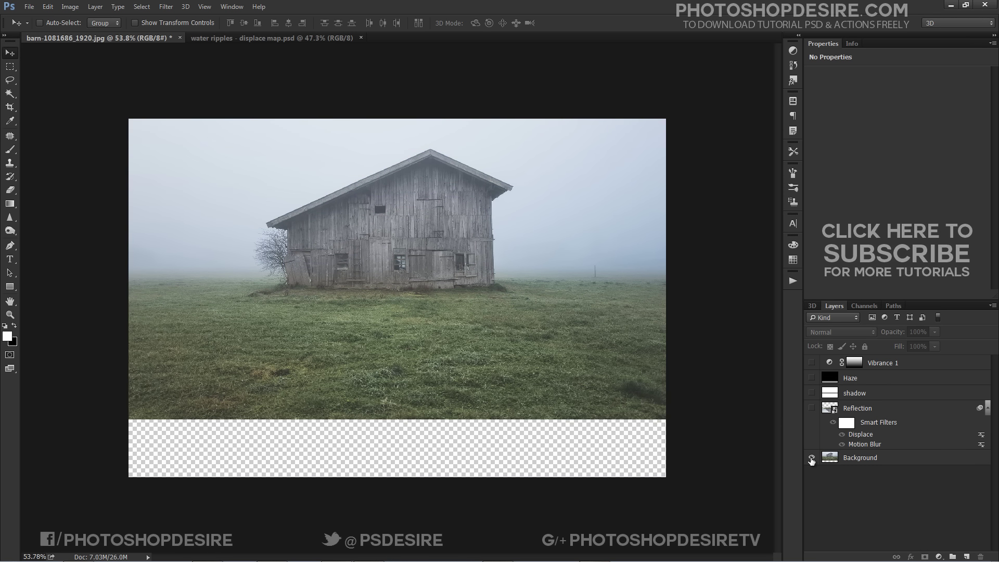
{"action": "left_click", "coordinate": [811, 457], "text": "alt"}
{"action": "left_click", "coordinate": [810, 458], "text": "alt"}
{"action": "left_click", "coordinate": [811, 458], "text": "alt"}
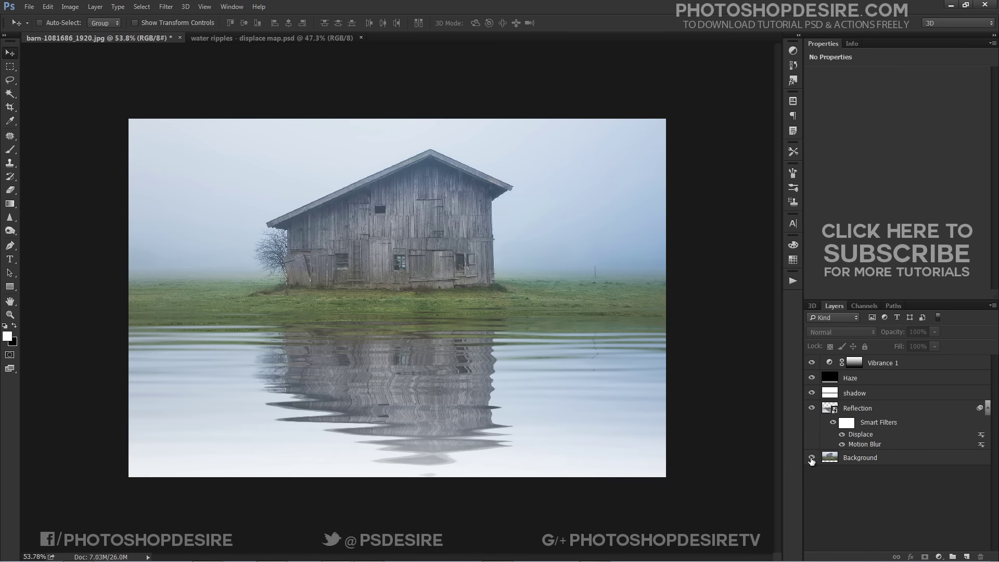
{"action": "left_click", "coordinate": [811, 457], "text": "alt"}
{"action": "left_click", "coordinate": [811, 458], "text": "alt"}
{"action": "left_click", "coordinate": [811, 458], "text": "alt"}
{"action": "left_click", "coordinate": [810, 458], "text": "alt"}
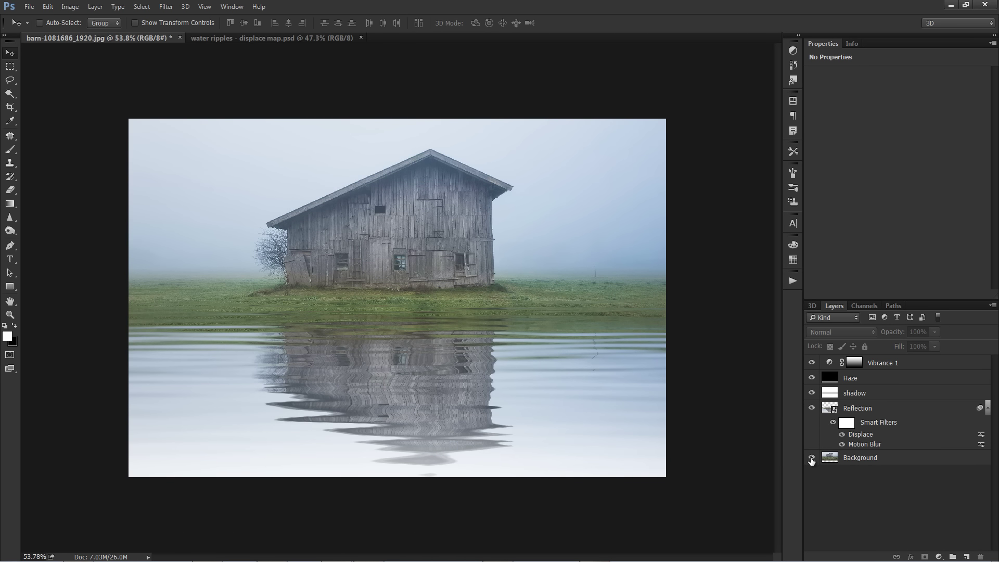
{"action": "left_click", "coordinate": [810, 458], "text": "alt"}
{"action": "left_click", "coordinate": [811, 458], "text": "alt"}
{"action": "left_click", "coordinate": [811, 458], "text": "alt"}
{"action": "left_click", "coordinate": [811, 458], "text": "alt"}
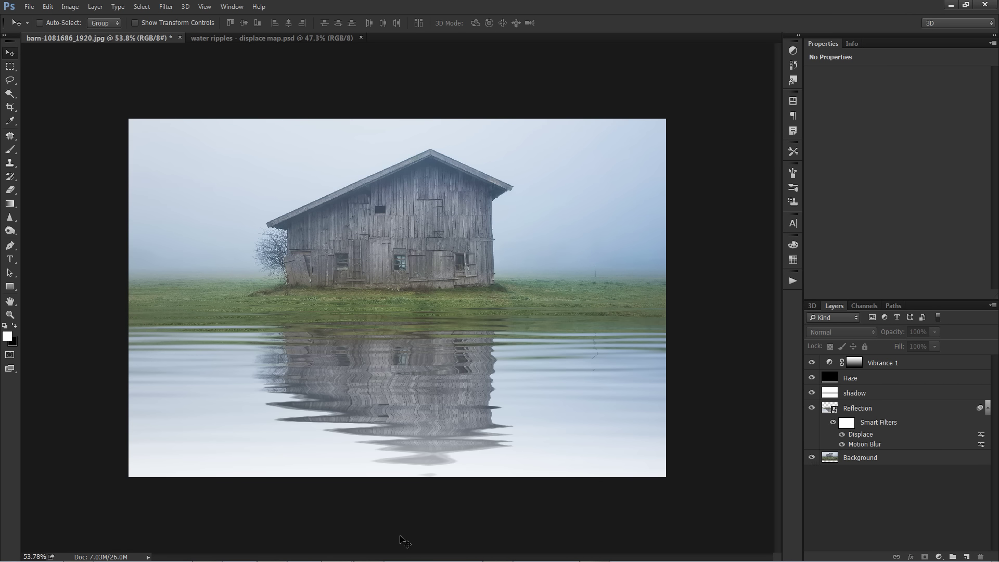